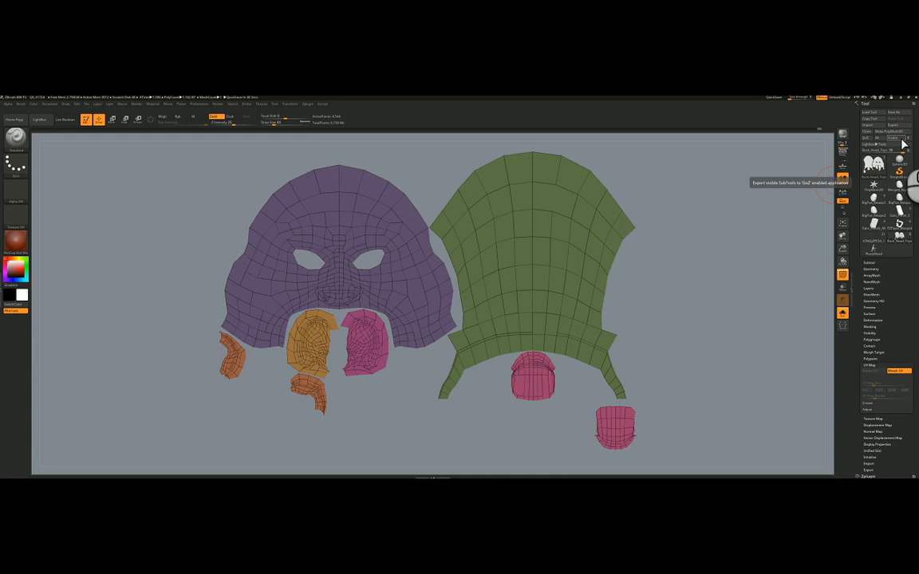
# - Turn off Morph UV to restore the 3D head, and delete the mesh's existing UVs
pyautogui.click(899, 372)
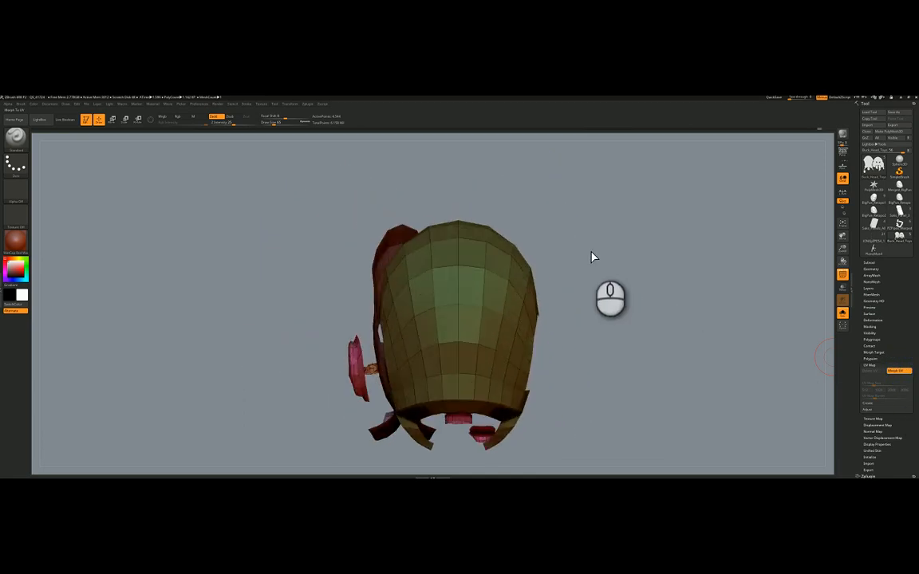
pyautogui.moveTo(598, 277)
pyautogui.mouseDown()
pyautogui.moveTo(570, 295)
pyautogui.moveTo(640, 297)
pyautogui.moveTo(598, 307)
pyautogui.moveTo(578, 297)
pyautogui.moveTo(568, 248)
pyautogui.moveTo(600, 264)
pyautogui.mouseUp()
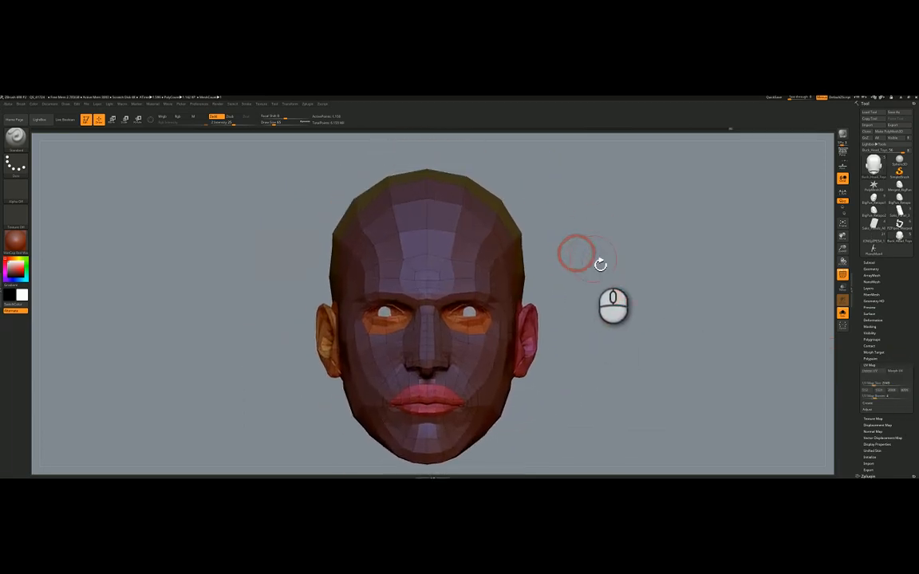
pyautogui.click(873, 365)
pyautogui.click(873, 365)
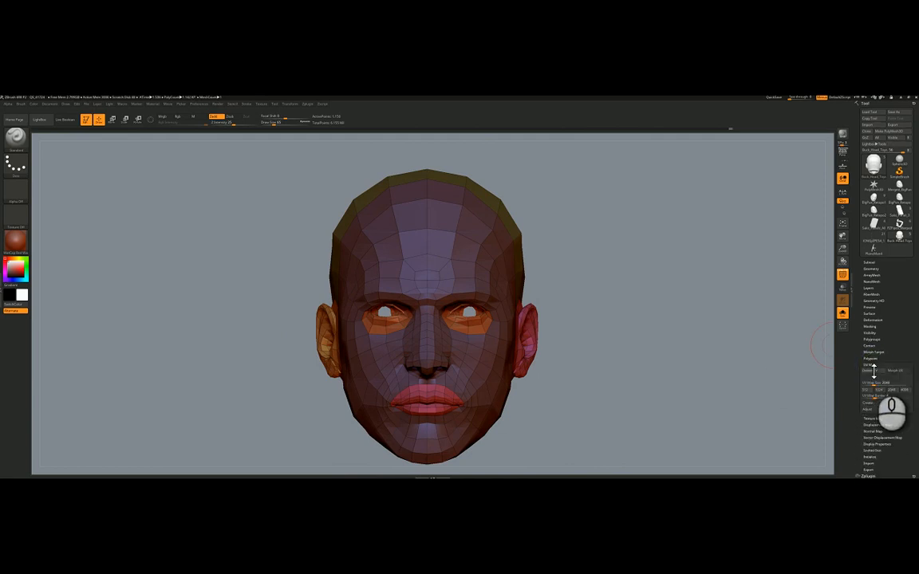
pyautogui.click(872, 371)
pyautogui.click(875, 365)
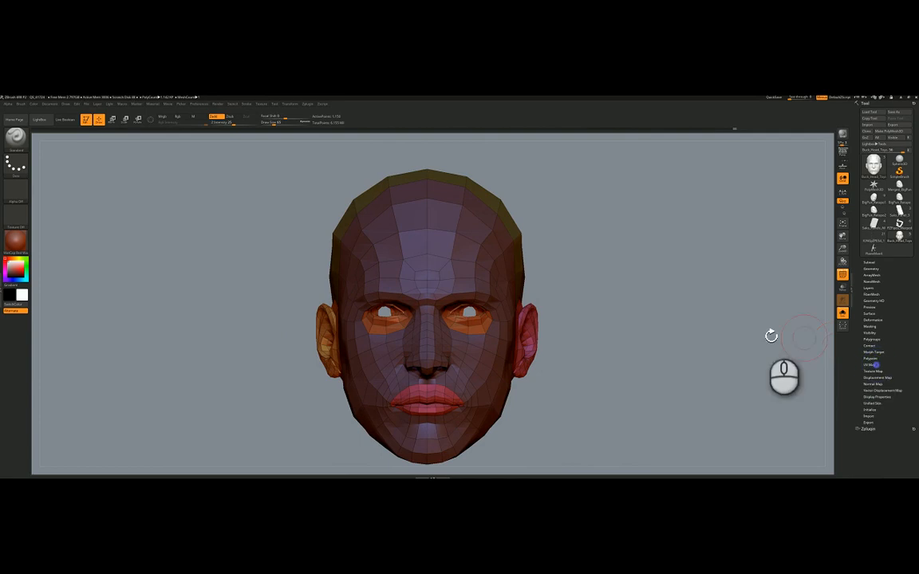
# - Collapse the Tool palette, re-dock the ZPlugin palette in the tray and expand its UV Master section
pyautogui.moveTo(650, 298); pyautogui.dragTo(598, 267)
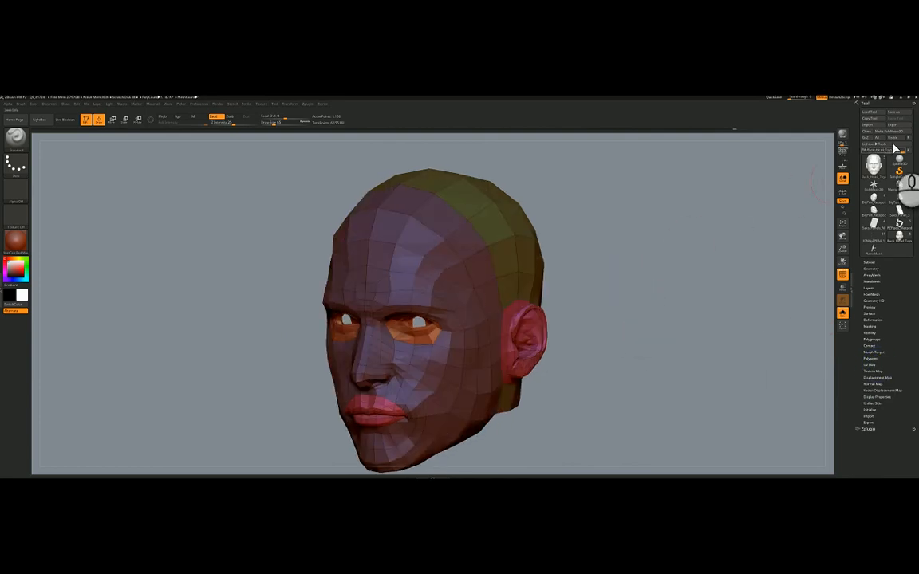
pyautogui.click(875, 104)
pyautogui.click(878, 104)
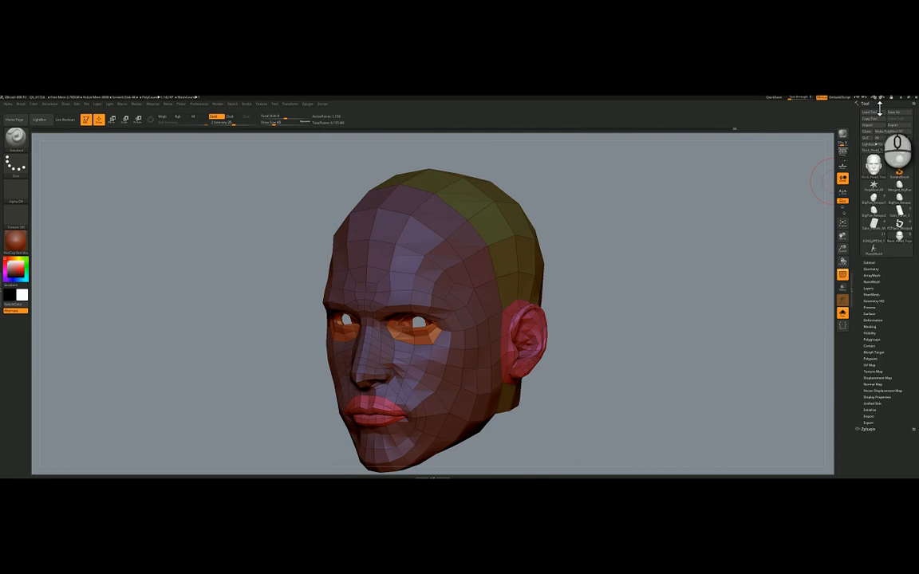
pyautogui.click(879, 104)
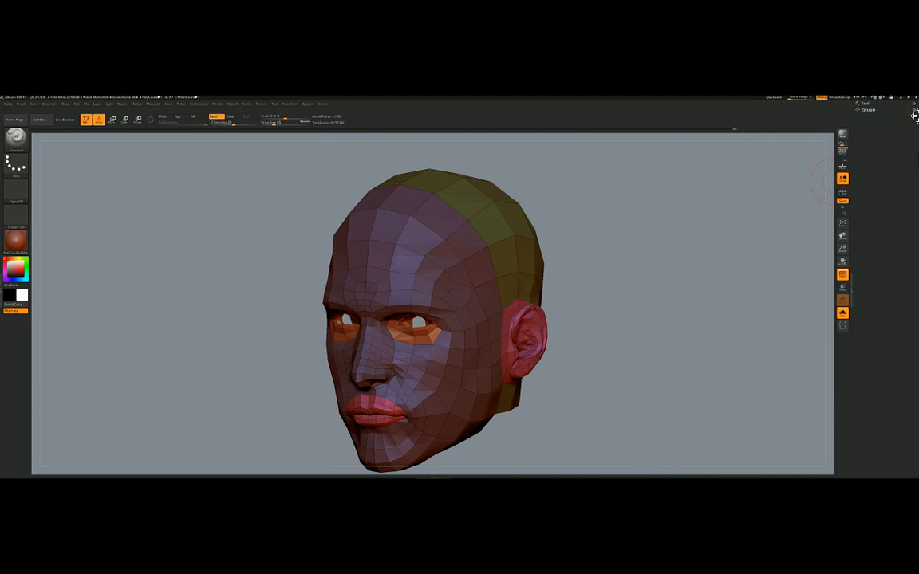
pyautogui.moveTo(914, 114); pyautogui.dragTo(703, 191)
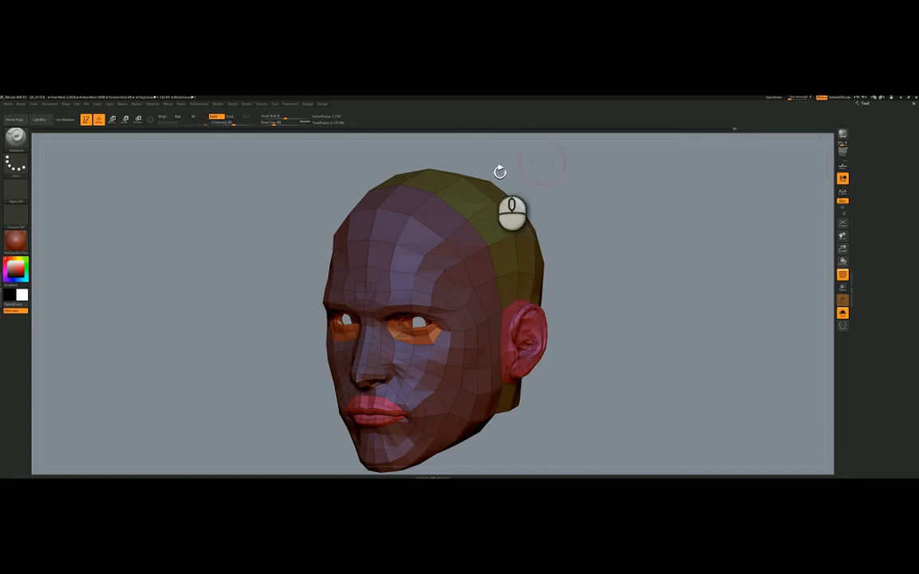
pyautogui.click(307, 105)
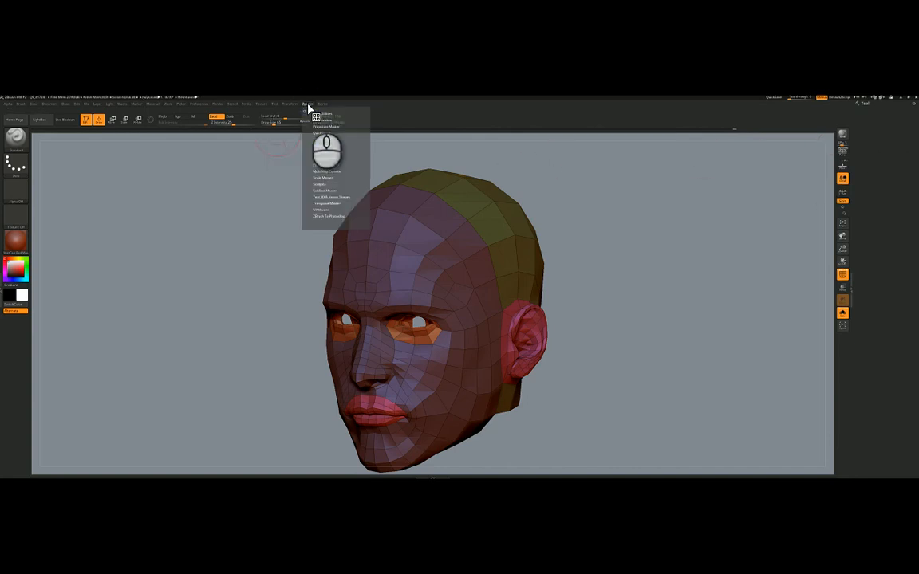
pyautogui.moveTo(304, 112); pyautogui.dragTo(864, 152)
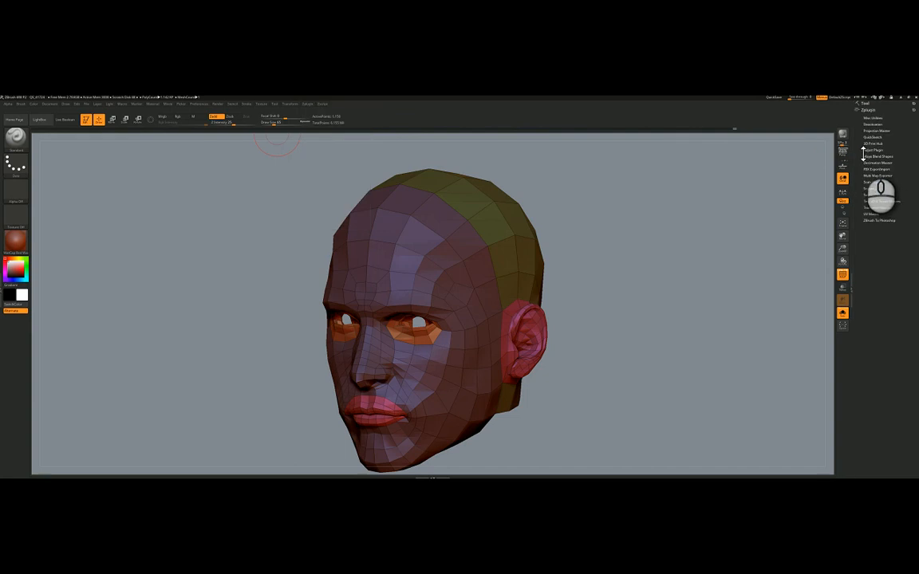
pyautogui.click(871, 214)
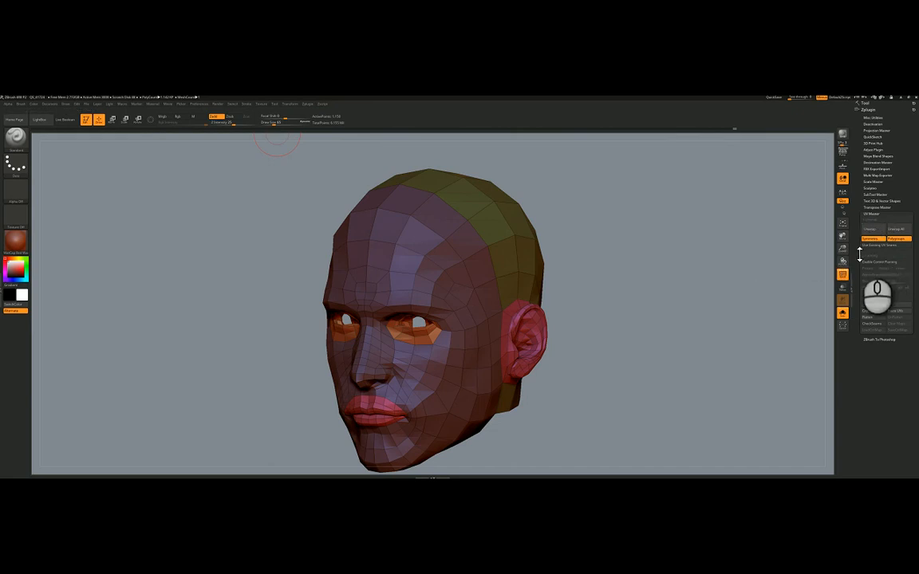
# - Unwrap the head in UV Master with both Symmetry and Polygroups enabled
pyautogui.moveTo(646, 289); pyautogui.dragTo(656, 256)
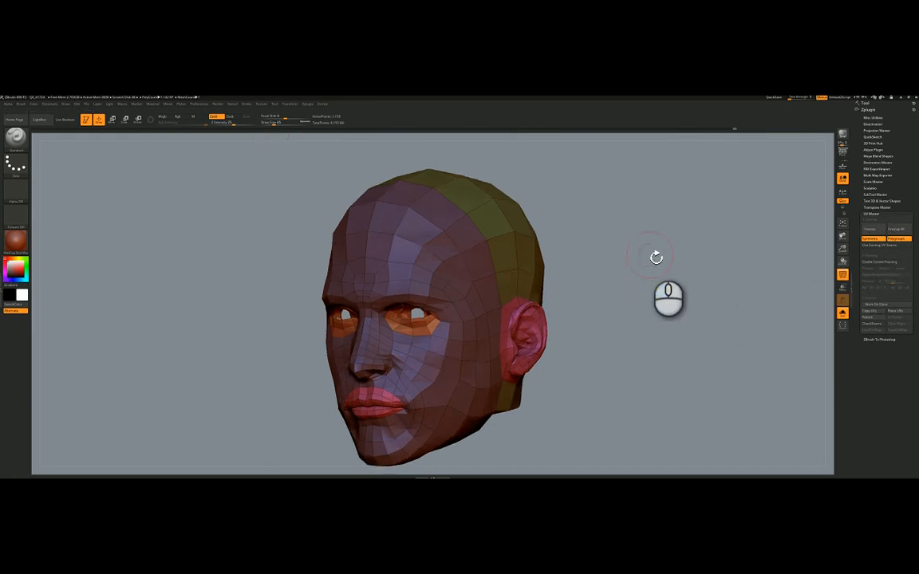
pyautogui.moveTo(599, 275); pyautogui.dragTo(726, 273)
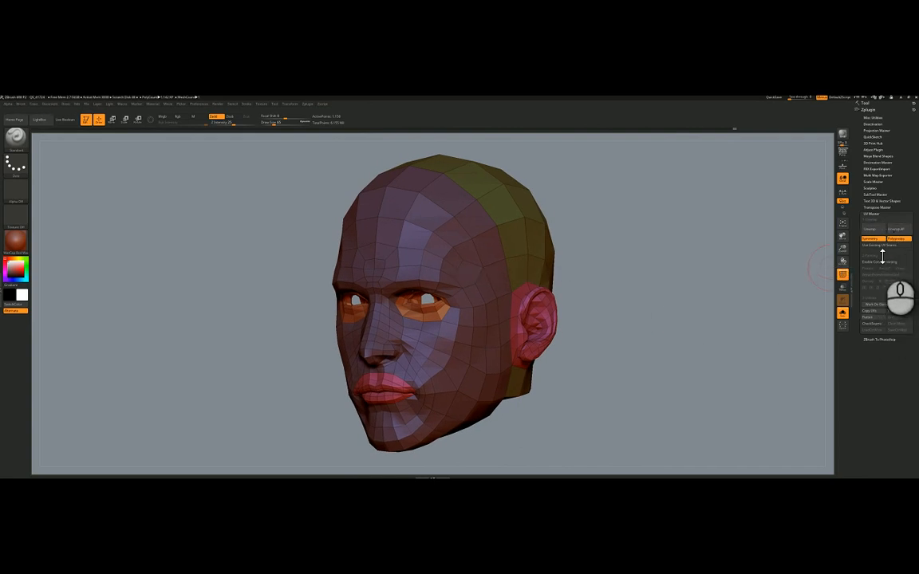
pyautogui.moveTo(599, 252); pyautogui.dragTo(574, 266)
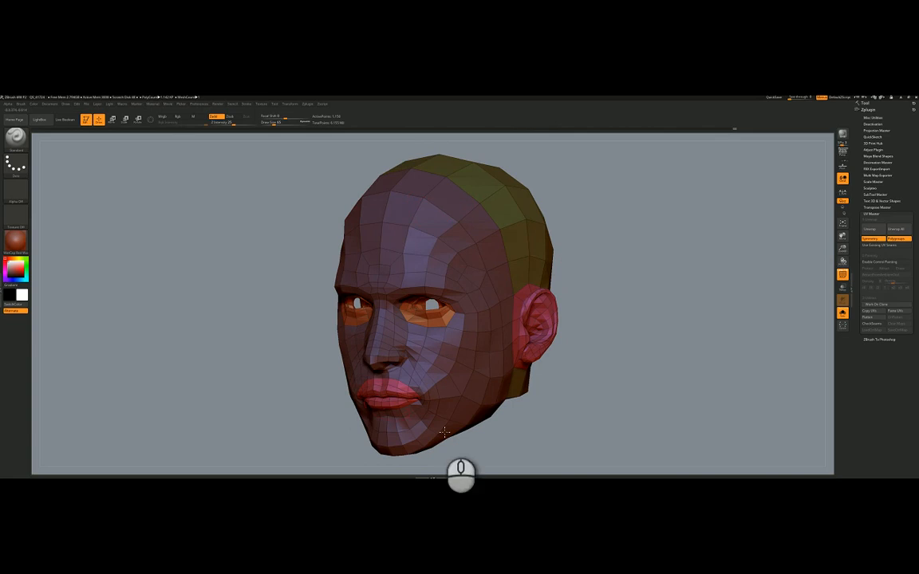
pyautogui.moveTo(572, 410); pyautogui.dragTo(596, 401)
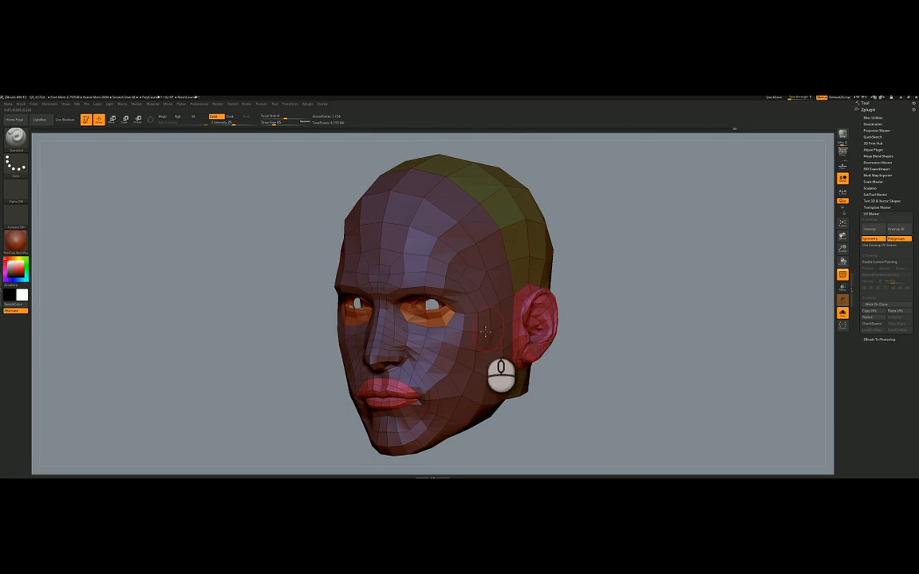
pyautogui.moveTo(484, 330)
pyautogui.mouseDown(button='right')
pyautogui.moveTo(508, 327)
pyautogui.moveTo(491, 309)
pyautogui.moveTo(478, 315)
pyautogui.moveTo(483, 323)
pyautogui.mouseUp(button='right')
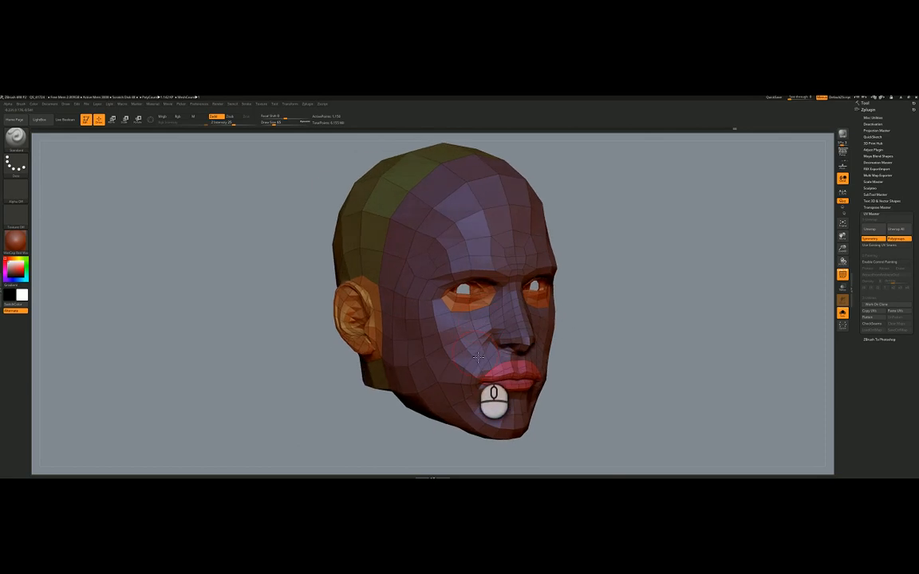
pyautogui.moveTo(418, 323)
pyautogui.mouseDown(button='right')
pyautogui.moveTo(514, 317)
pyautogui.moveTo(404, 322)
pyautogui.moveTo(435, 321)
pyautogui.mouseUp(button='right')
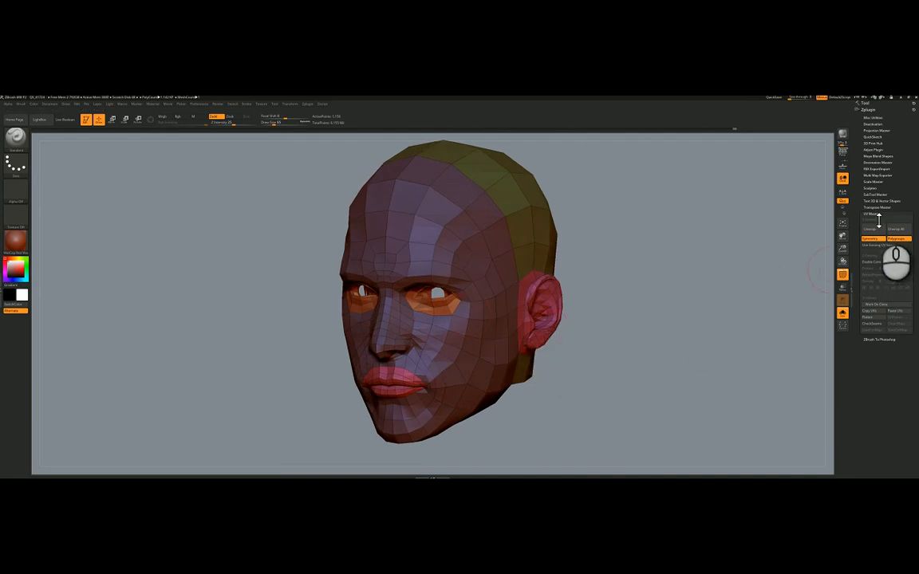
pyautogui.click(897, 239)
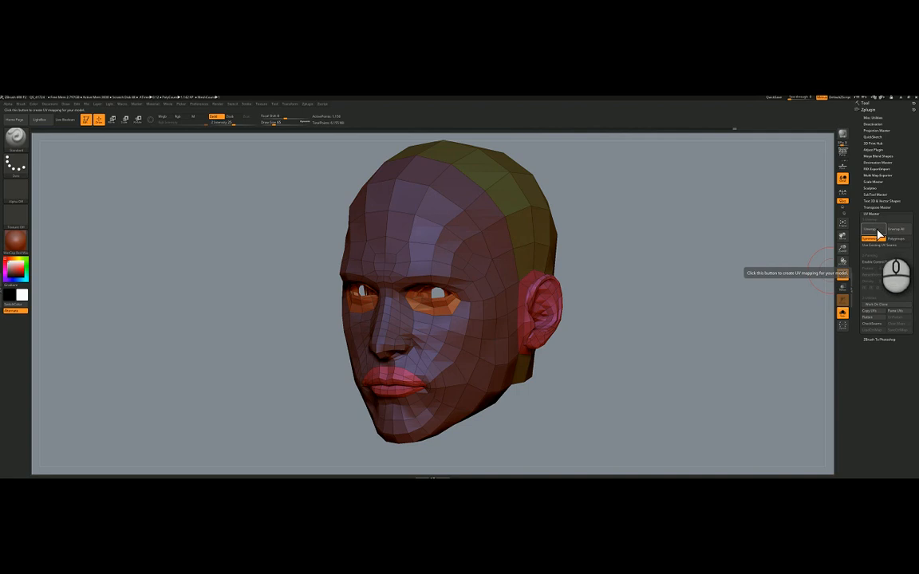
pyautogui.click(879, 230)
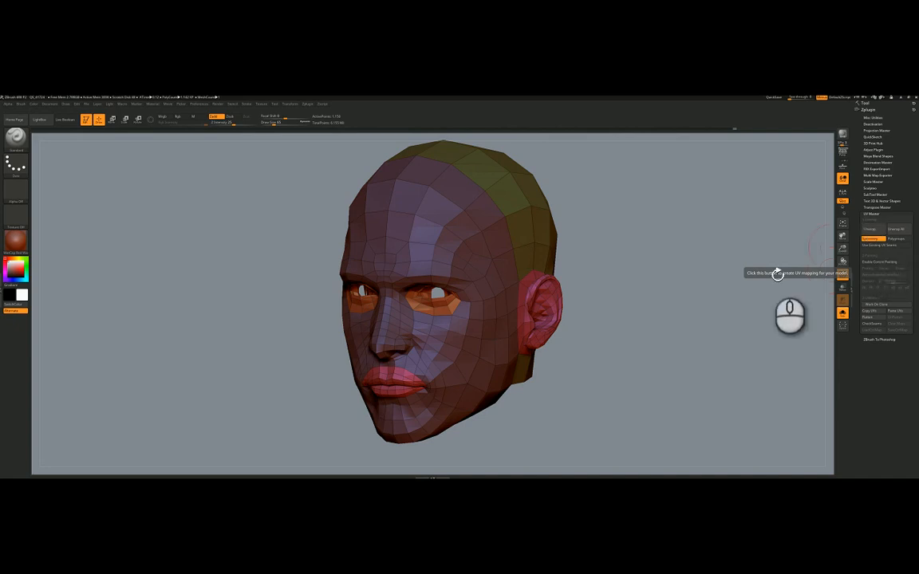
pyautogui.click(897, 240)
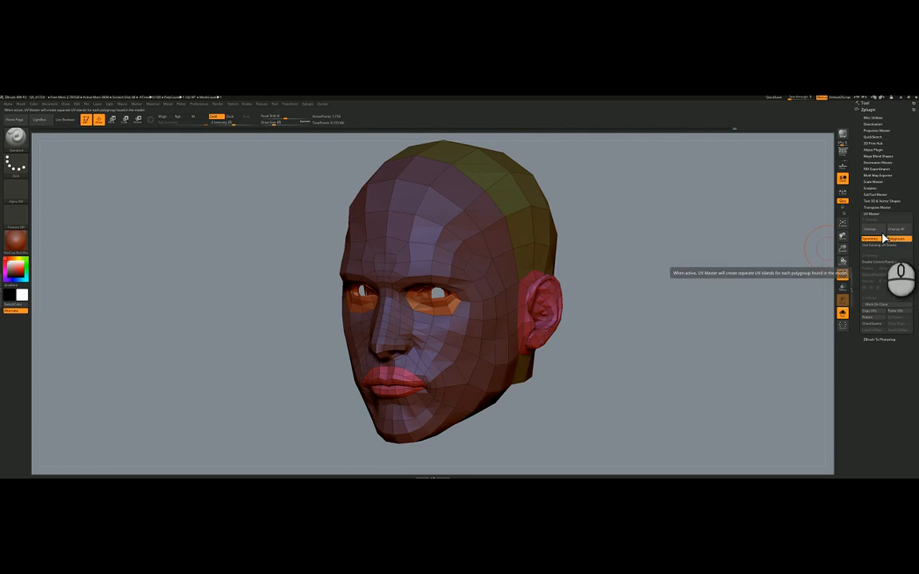
pyautogui.click(874, 229)
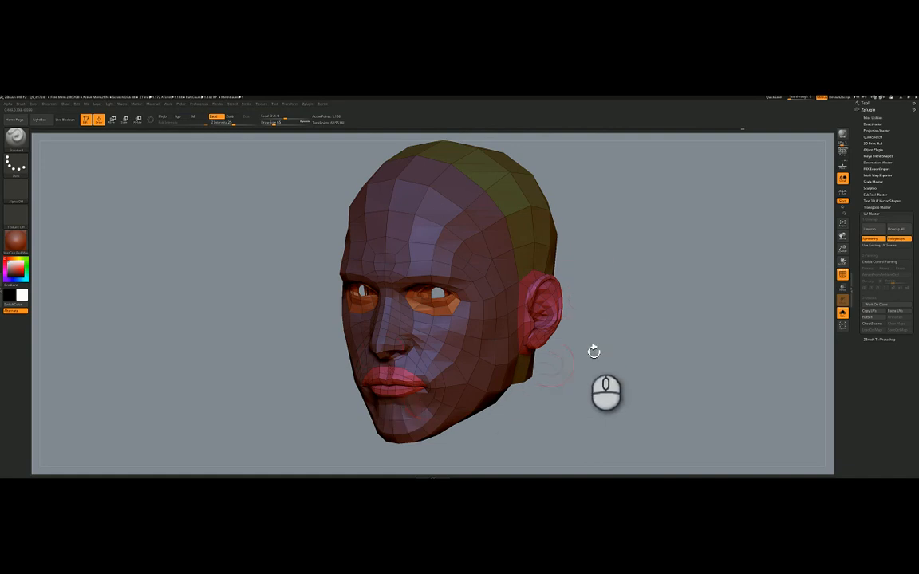
# - Collapse the ZPlugin palette and flatten the head into its UV layout with Morph UV
pyautogui.click(881, 213)
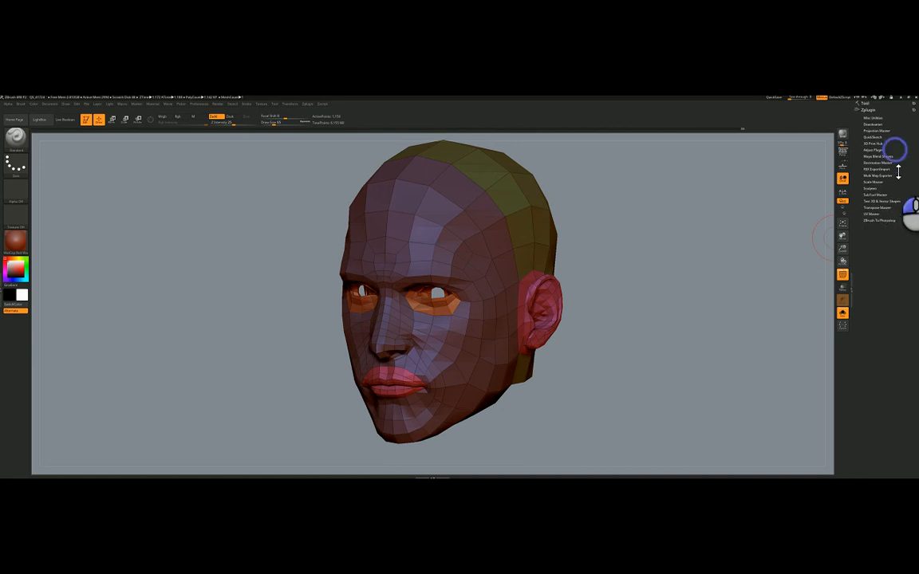
pyautogui.click(872, 109)
pyautogui.click(868, 101)
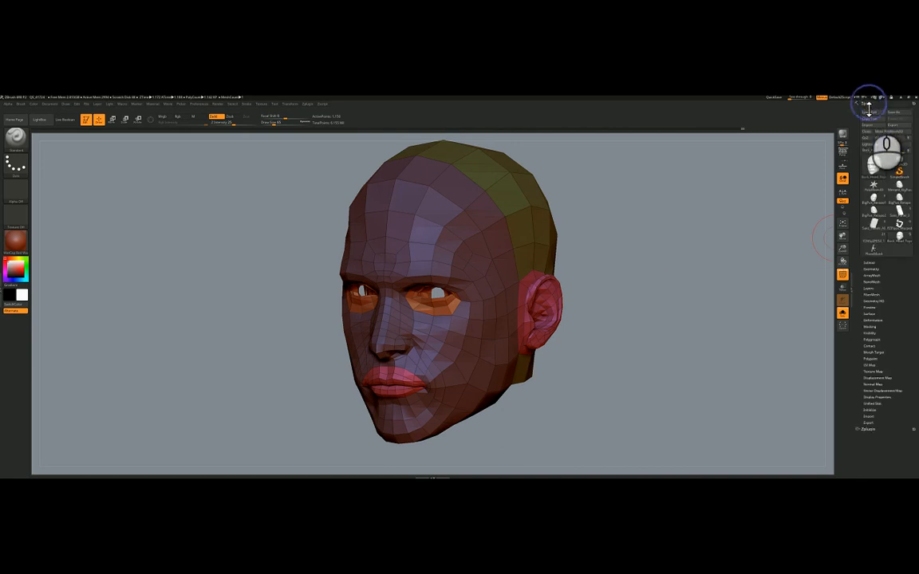
pyautogui.scroll(-1, 896, 332)
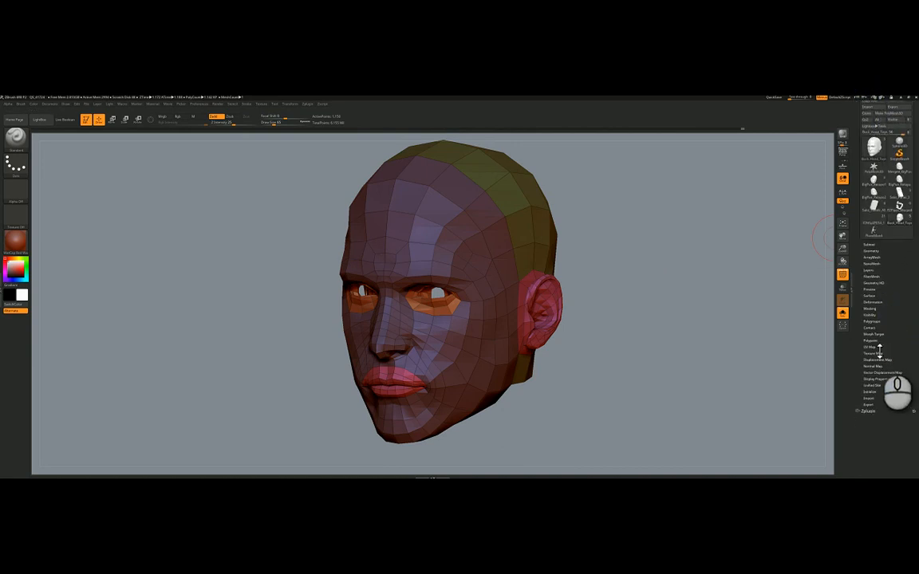
pyautogui.click(874, 348)
pyautogui.scroll(-3, 876, 335)
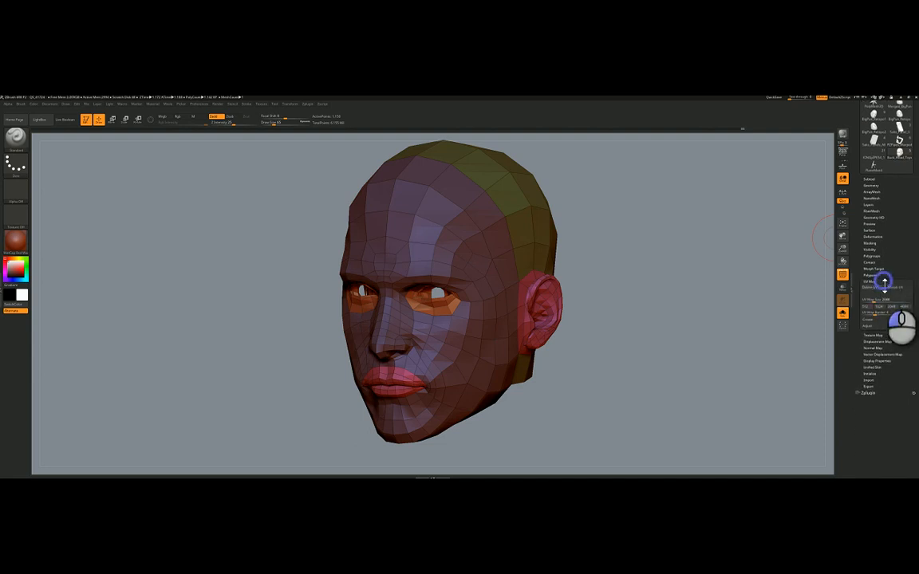
pyautogui.click(884, 282)
pyautogui.moveTo(888, 212); pyautogui.dragTo(885, 254)
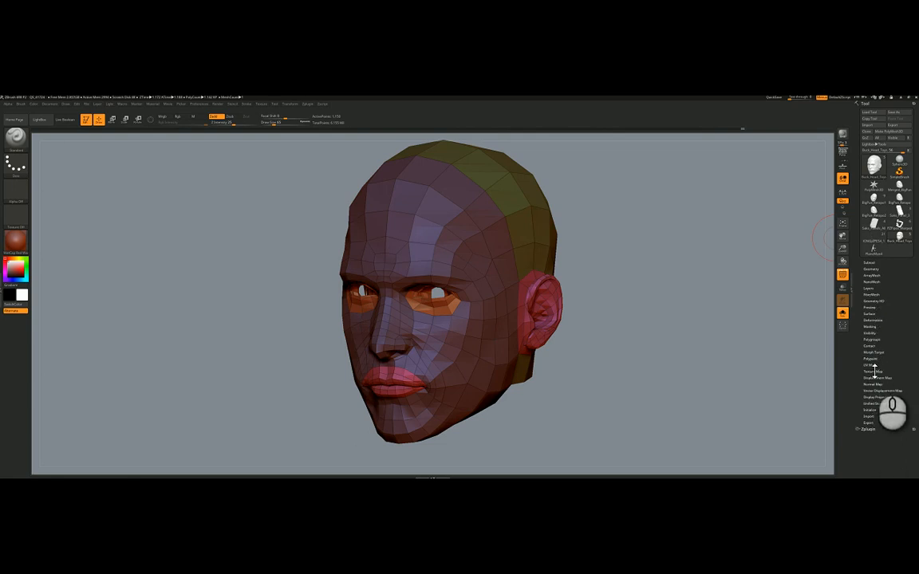
pyautogui.click(871, 365)
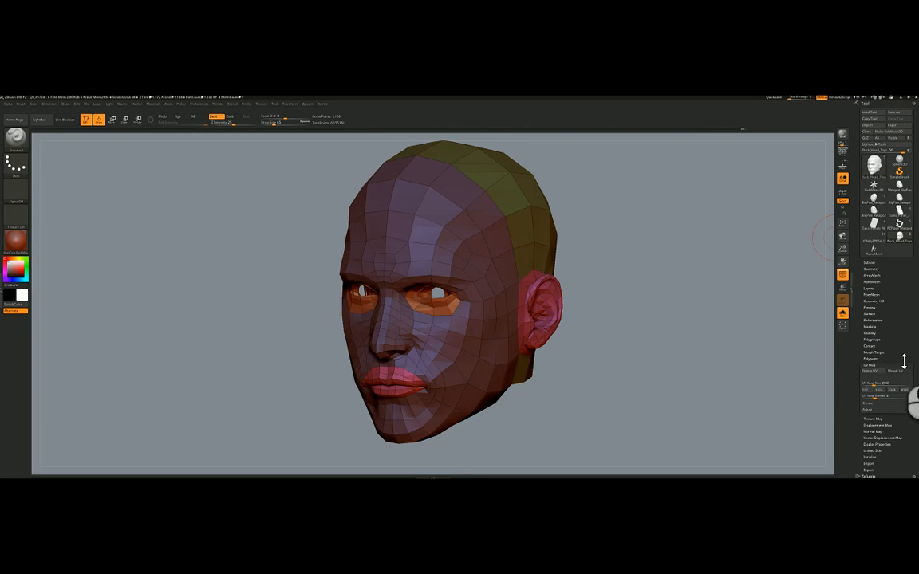
pyautogui.moveTo(903, 361); pyautogui.dragTo(893, 319)
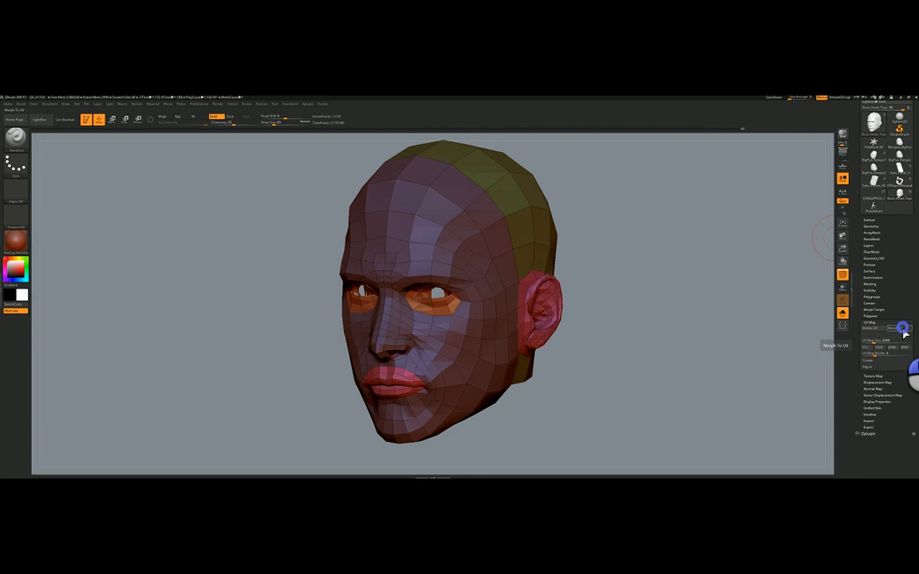
pyautogui.click(901, 329)
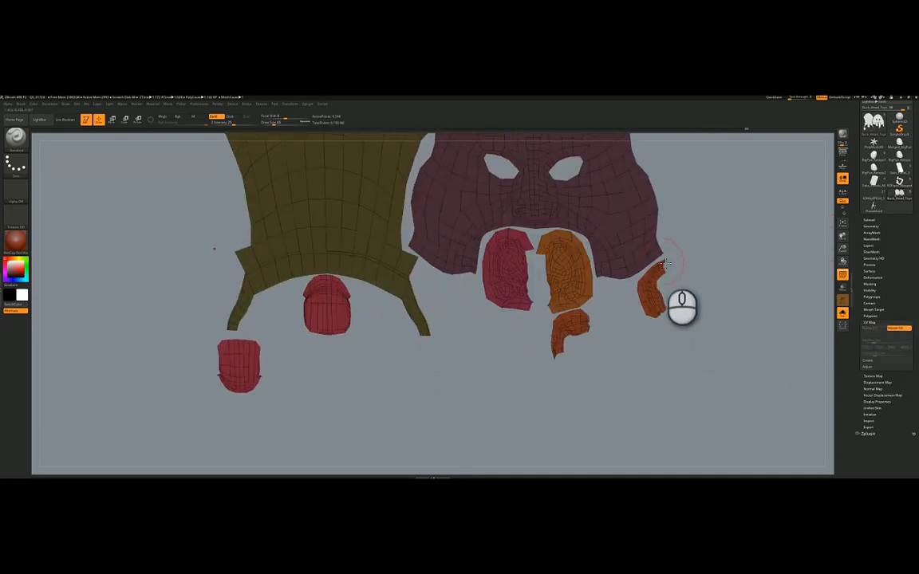
# - Try Auto Groups on the flattened UV shells and replace its result with a single polygroup covering all visible polygons
pyautogui.moveTo(660, 327); pyautogui.dragTo(498, 215)
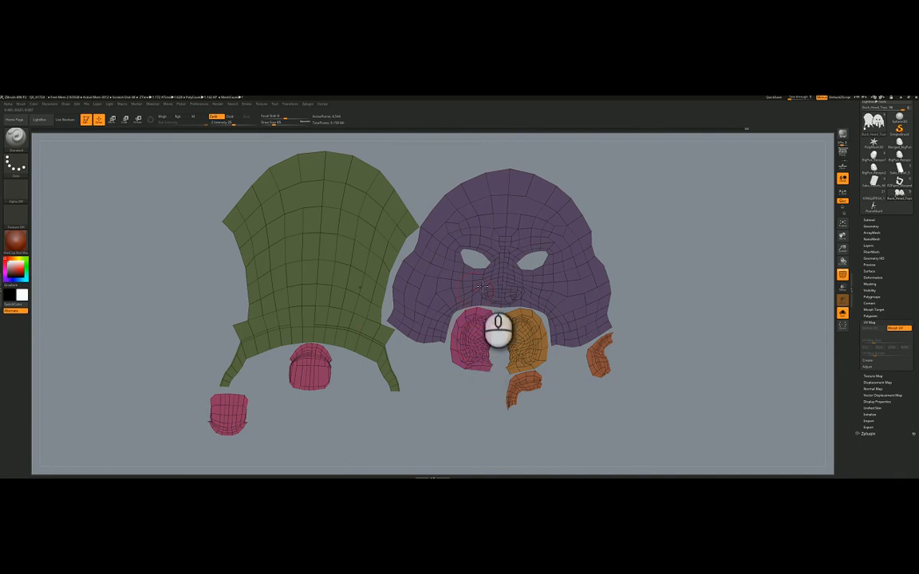
pyautogui.moveTo(483, 241); pyautogui.dragTo(585, 225, button='right')
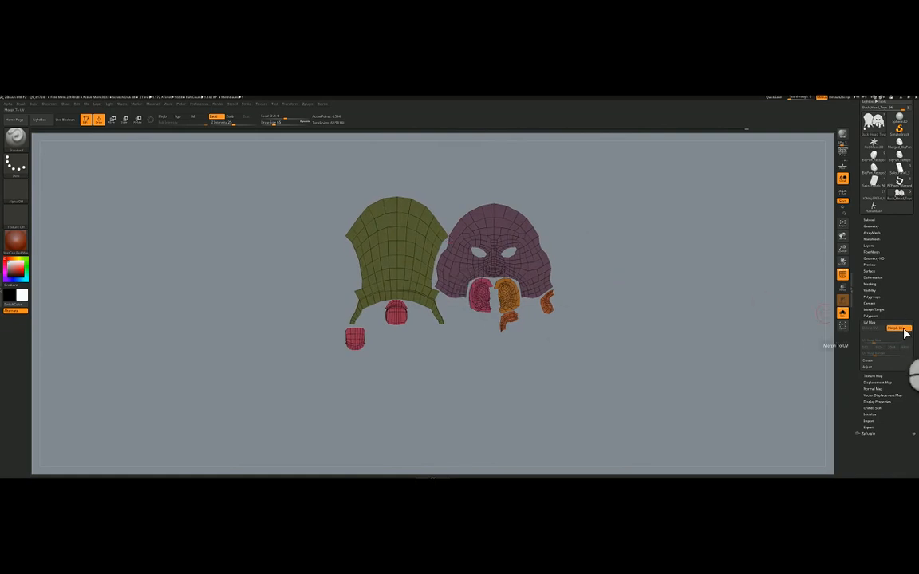
pyautogui.moveTo(456, 277); pyautogui.dragTo(462, 270, button='right')
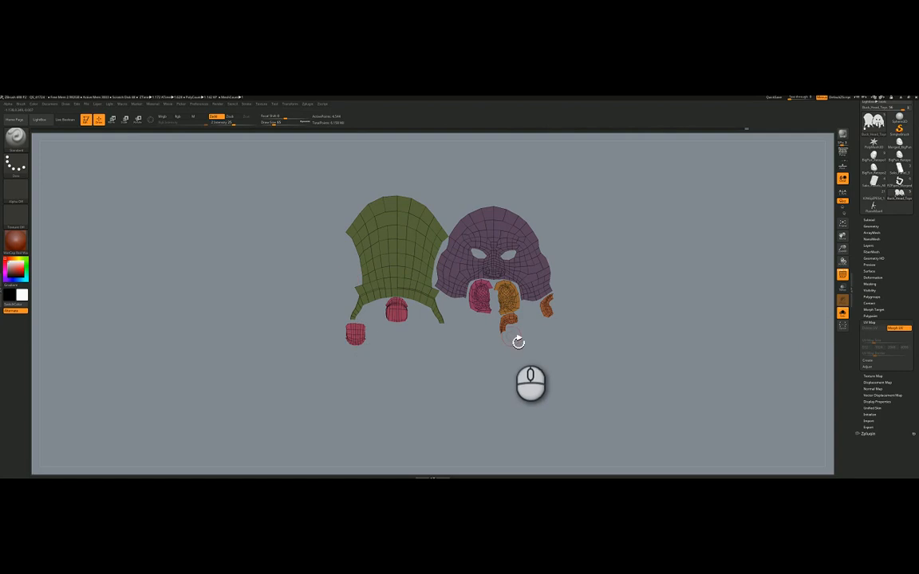
pyautogui.click(875, 297)
pyautogui.click(877, 303)
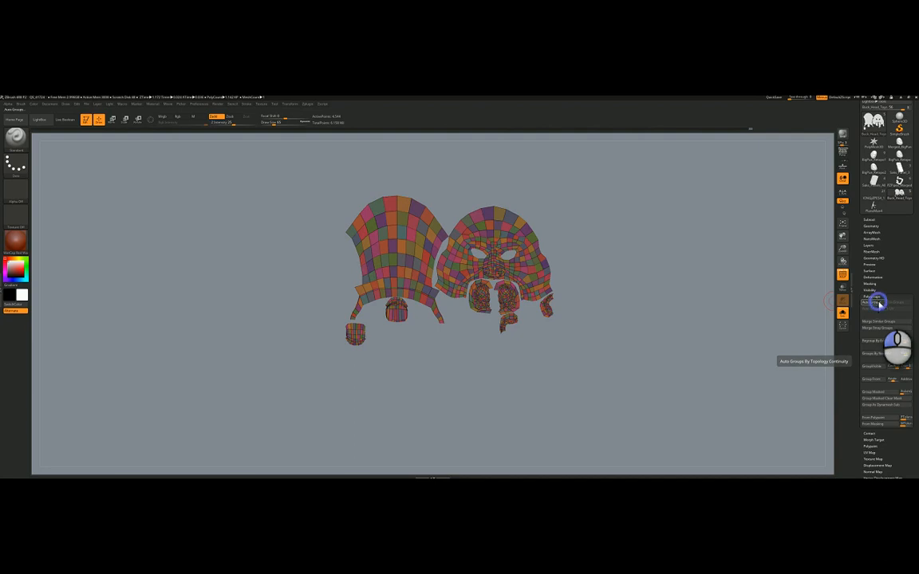
pyautogui.click(877, 303)
pyautogui.click(878, 305)
pyautogui.click(875, 303)
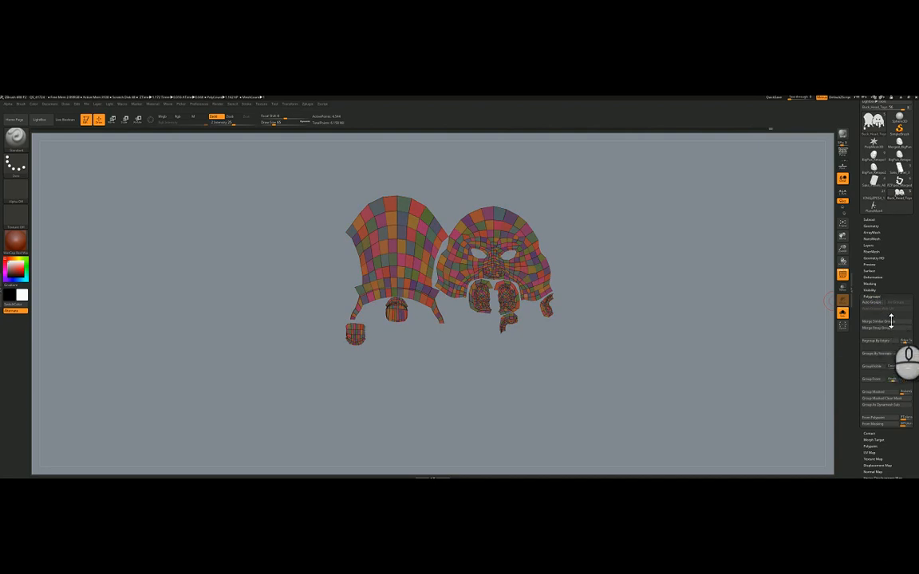
pyautogui.click(881, 368)
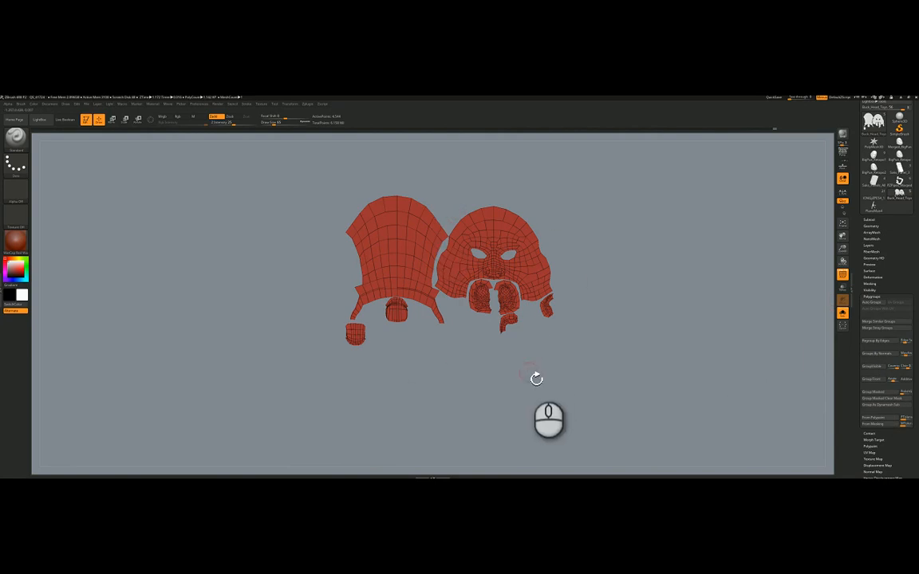
# - Turn off Morph UV to restore the flattened shells to the 3D head
pyautogui.click(883, 297)
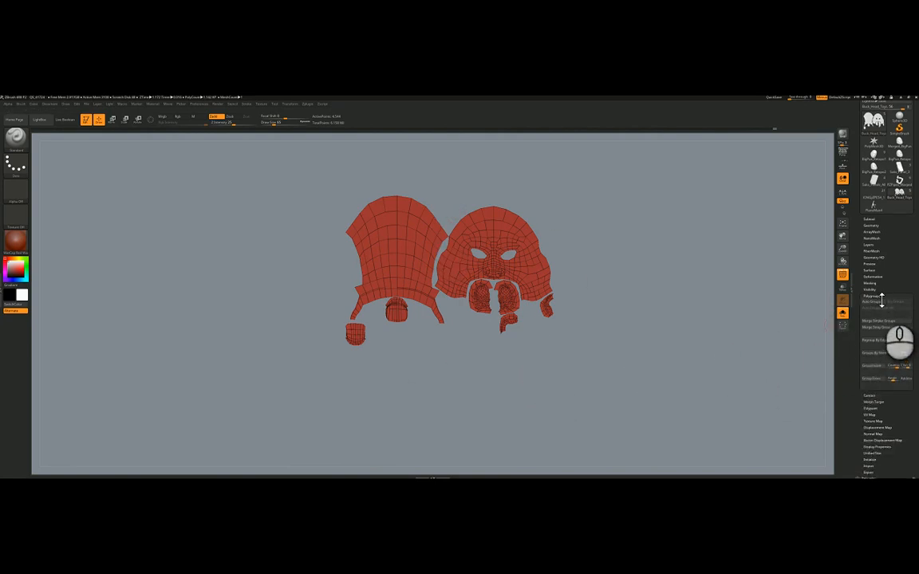
pyautogui.click(871, 322)
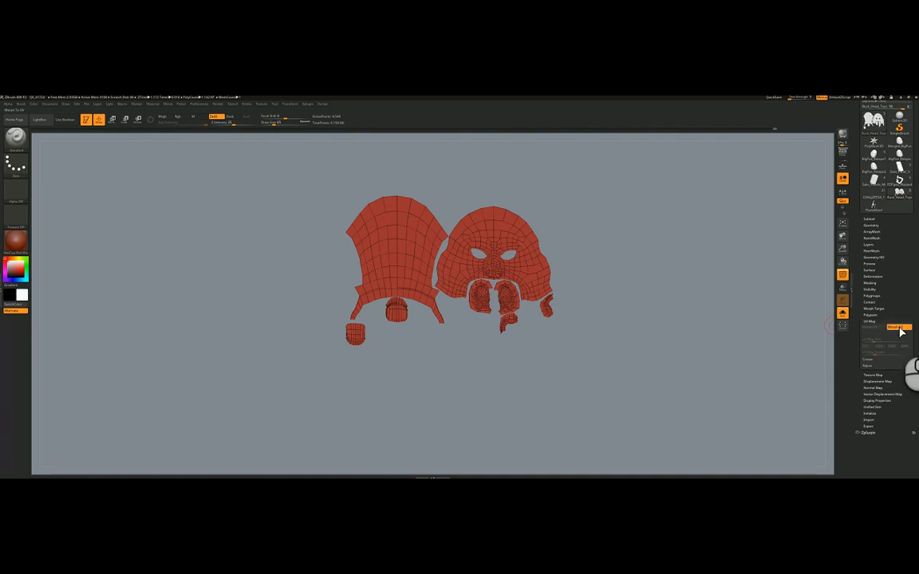
pyautogui.click(896, 328)
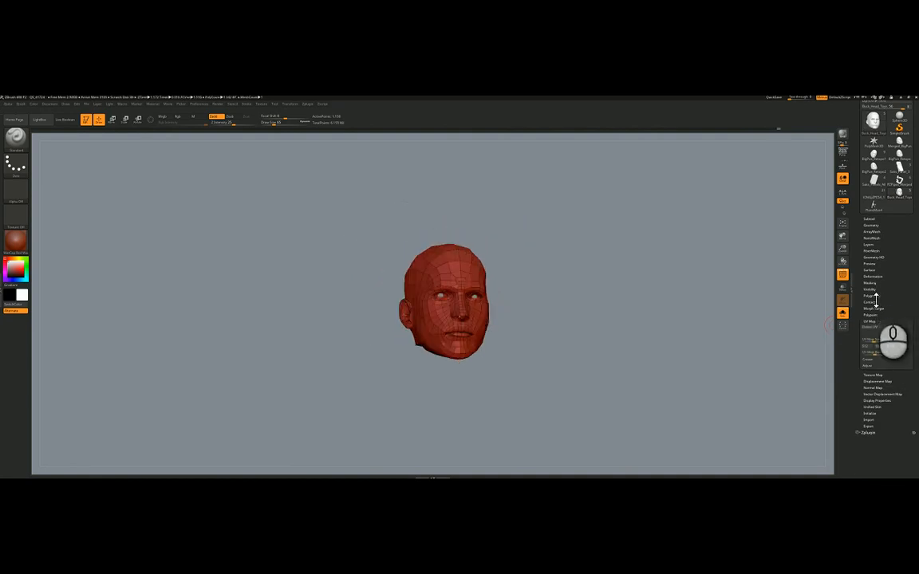
# - Regroup the head by its UV islands with Auto Groups With UV and inspect the face and mouth groups
pyautogui.click(874, 296)
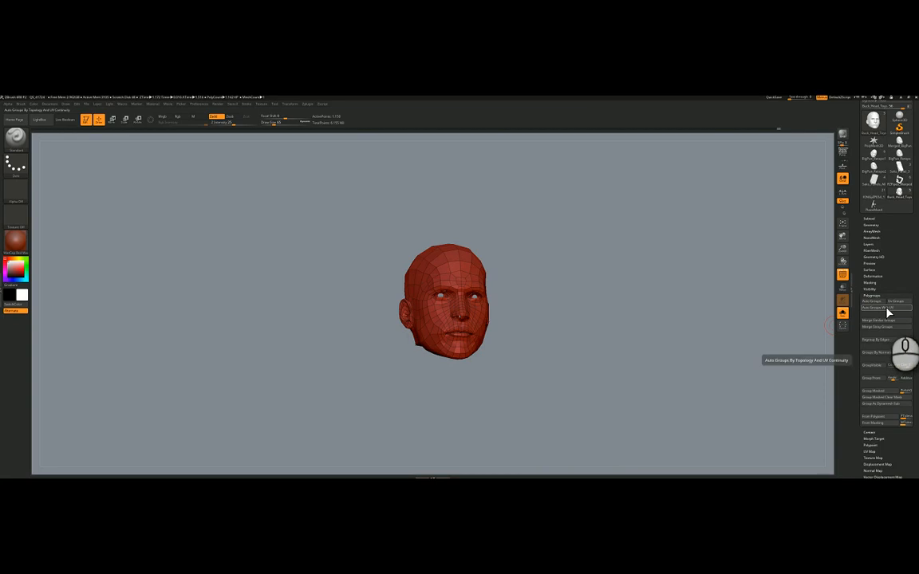
pyautogui.click(885, 311)
pyautogui.moveTo(547, 289); pyautogui.dragTo(504, 338)
pyautogui.keyDown('ctrl'); pyautogui.moveTo(499, 342); pyautogui.dragTo(543, 362, button='right'); pyautogui.keyUp('ctrl')
pyautogui.keyDown('alt'); pyautogui.moveTo(543, 363); pyautogui.dragTo(564, 319, button='right'); pyautogui.keyUp('alt')
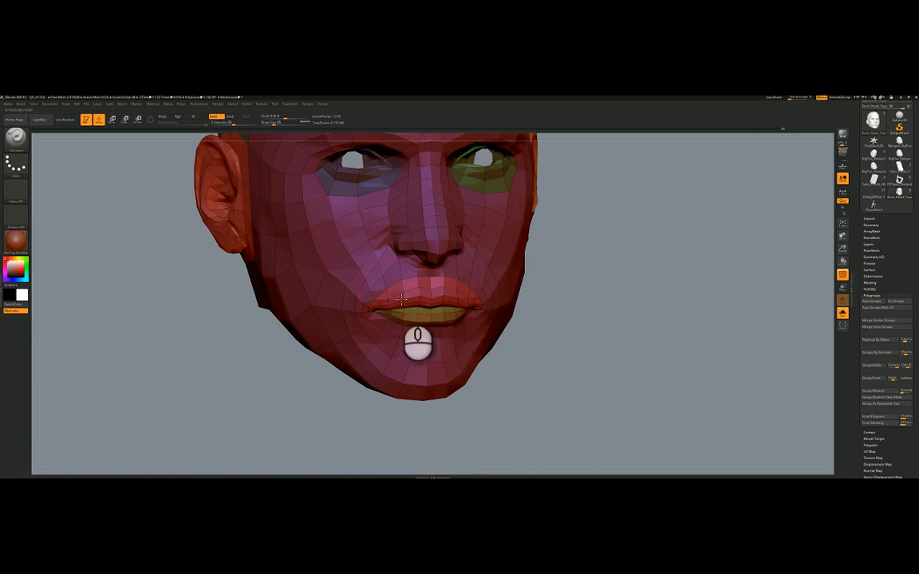
pyautogui.moveTo(434, 303); pyautogui.dragTo(500, 297, button='right')
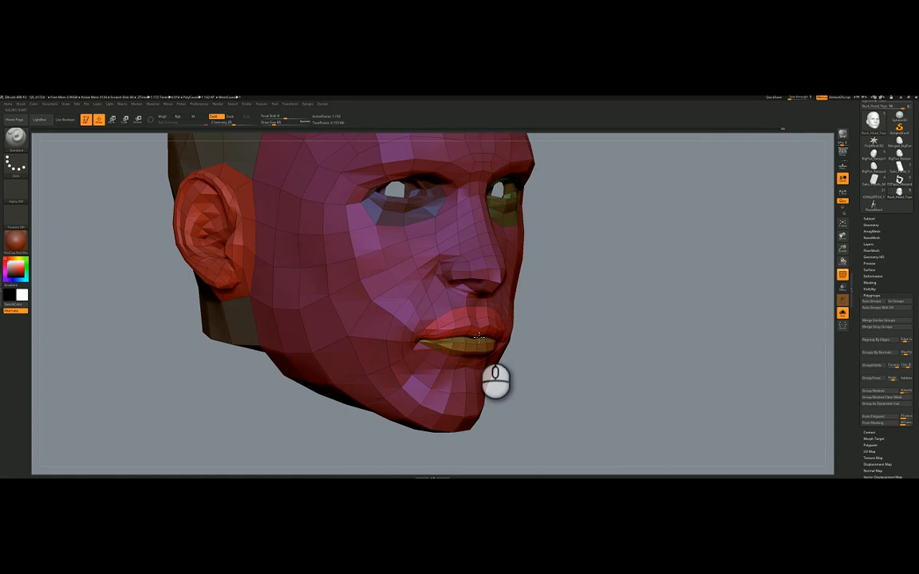
# - Hide the polyframe display and activate the Dynamic Subdiv preview on the head, choosing Always YES
pyautogui.hotkey('shift', 'f')
pyautogui.moveTo(487, 329)
pyautogui.mouseDown(button='right')
pyautogui.moveTo(472, 325)
pyautogui.moveTo(478, 314)
pyautogui.mouseUp(button='right')
pyautogui.press('d')
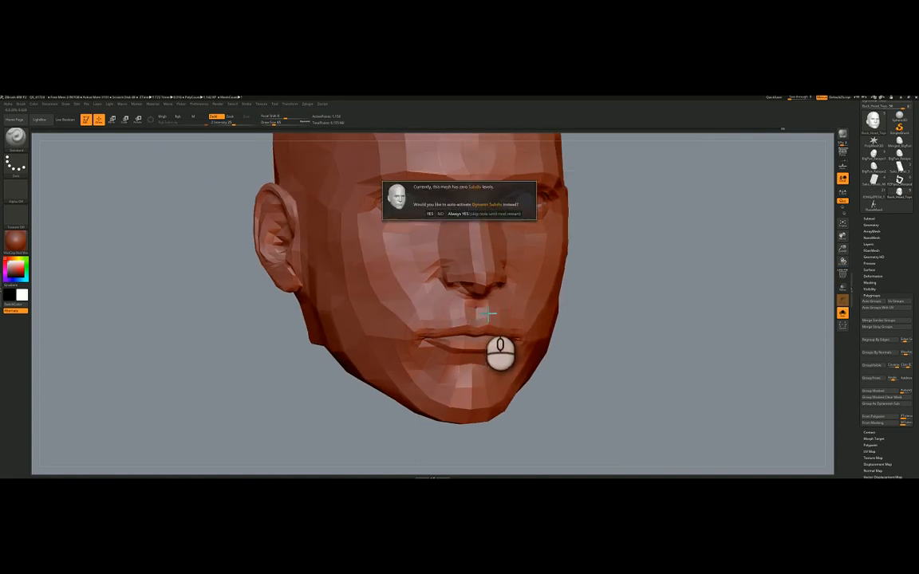
pyautogui.click(456, 213)
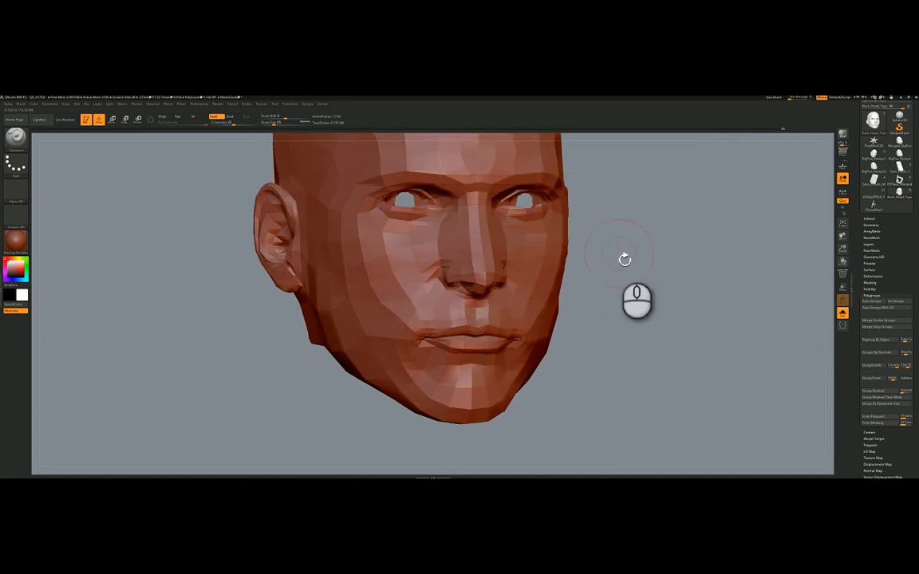
pyautogui.moveTo(449, 315)
pyautogui.keyDown('alt'); pyautogui.mouseDown(button='right')
pyautogui.moveTo(431, 286)
pyautogui.moveTo(437, 312)
pyautogui.mouseUp(button='right'); pyautogui.keyUp('alt')
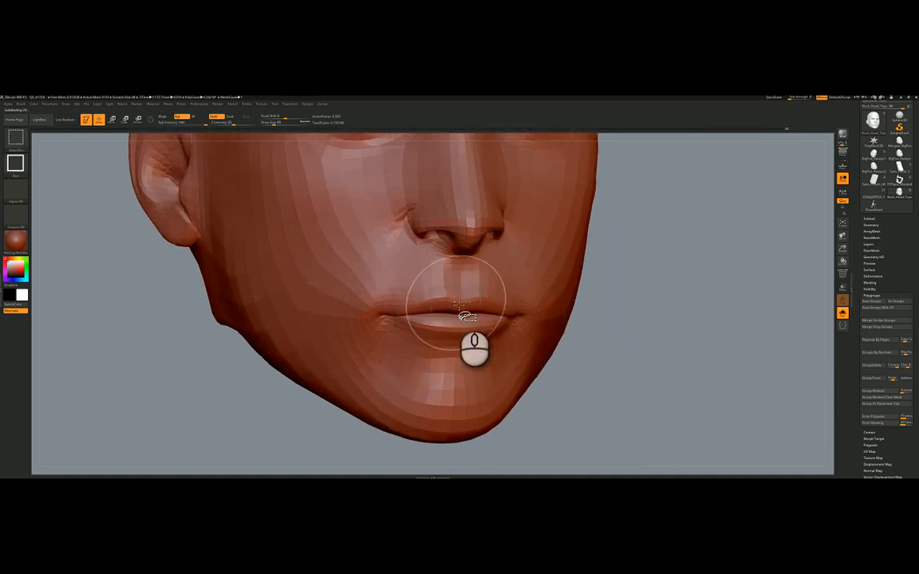
# - Isolate and mask the upper lip polygroup, restore the full head and invert the mask so only that lip is editable
pyautogui.keyDown('ctrl'); pyautogui.keyDown('shift'); pyautogui.click(456, 302); pyautogui.keyUp('shift'); pyautogui.keyUp('ctrl')
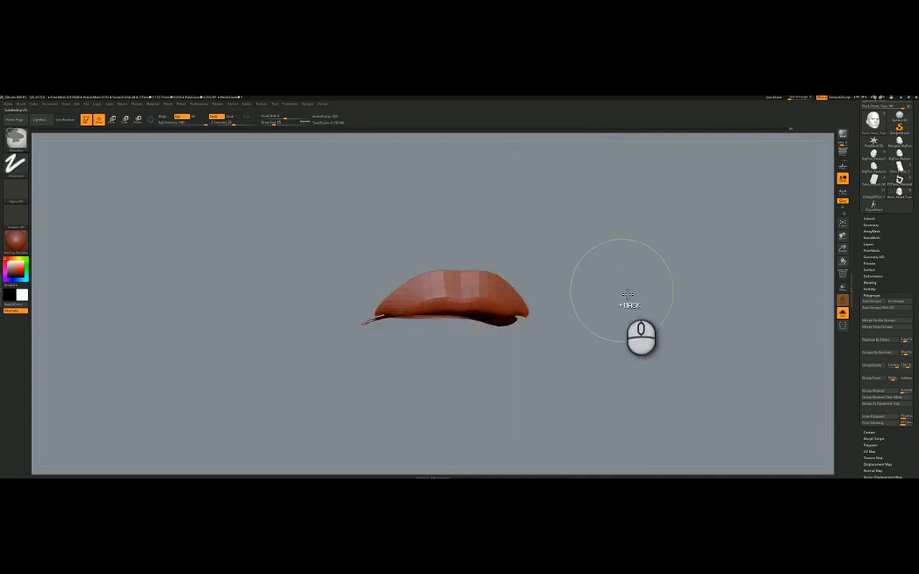
pyautogui.keyDown('ctrl'); pyautogui.click(623, 293); pyautogui.keyUp('ctrl')
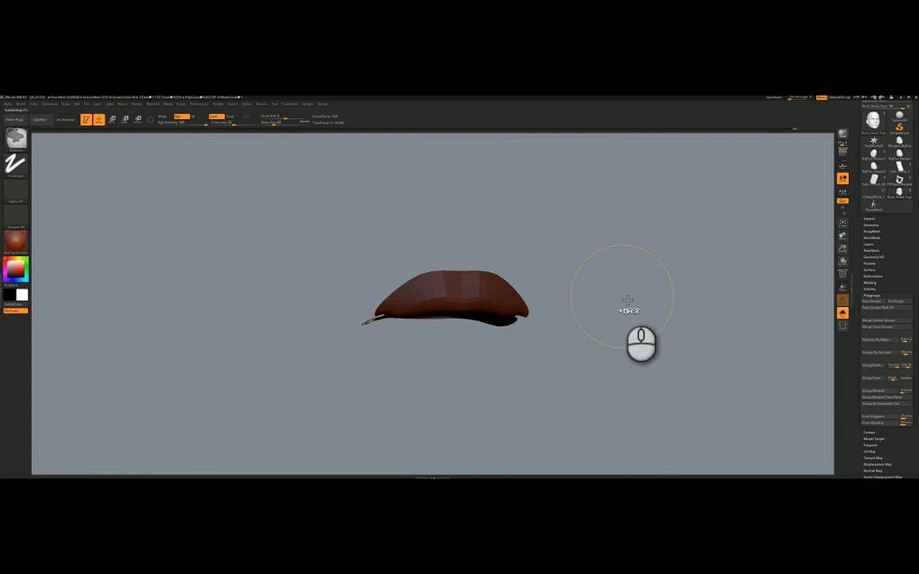
pyautogui.keyDown('ctrl'); pyautogui.keyDown('shift'); pyautogui.click(626, 301); pyautogui.keyUp('shift'); pyautogui.keyUp('ctrl')
pyautogui.keyDown('ctrl'); pyautogui.click(619, 293); pyautogui.keyUp('ctrl')
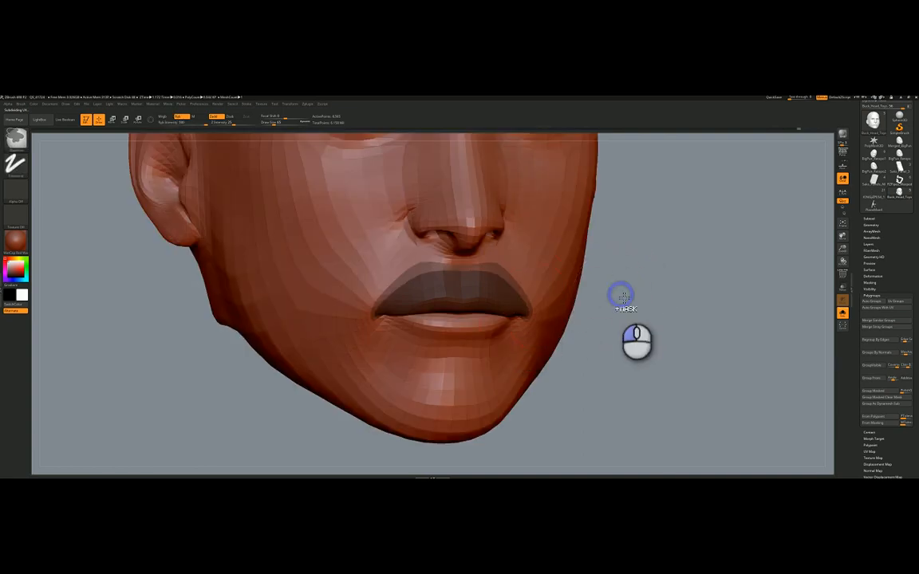
pyautogui.moveTo(423, 306)
pyautogui.keyDown('ctrl'); pyautogui.mouseDown(button='right')
pyautogui.moveTo(428, 323)
pyautogui.moveTo(410, 346)
pyautogui.mouseUp(button='right'); pyautogui.keyUp('ctrl')
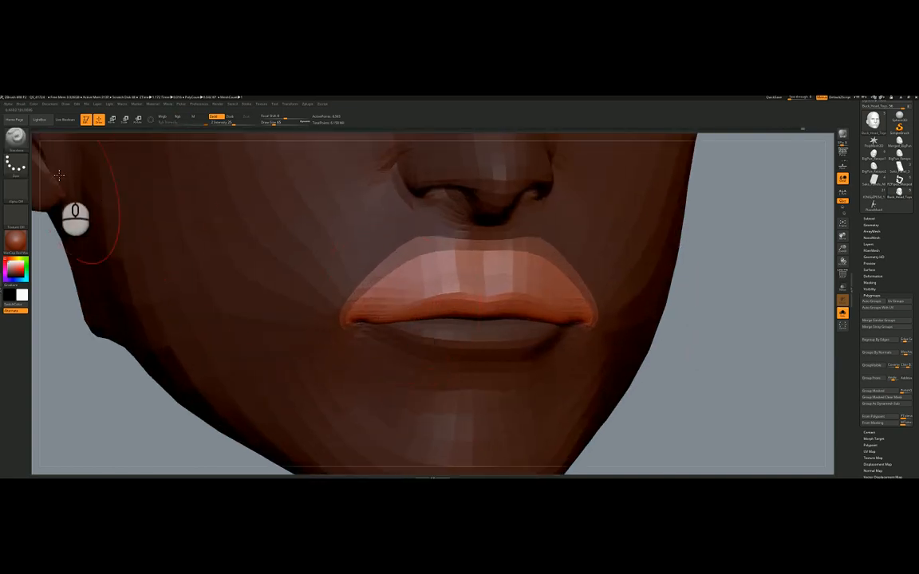
# - Reshape the unmasked upper lip with several Move brush strokes, checking it from different angles
pyautogui.click(24, 144)
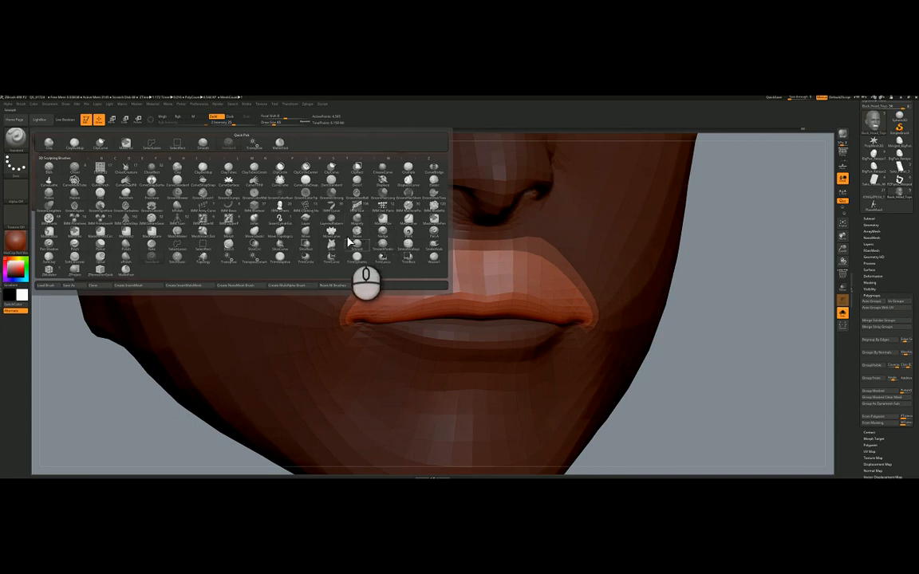
pyautogui.click(312, 241)
pyautogui.moveTo(386, 320); pyautogui.dragTo(375, 332)
pyautogui.moveTo(480, 309); pyautogui.dragTo(487, 323)
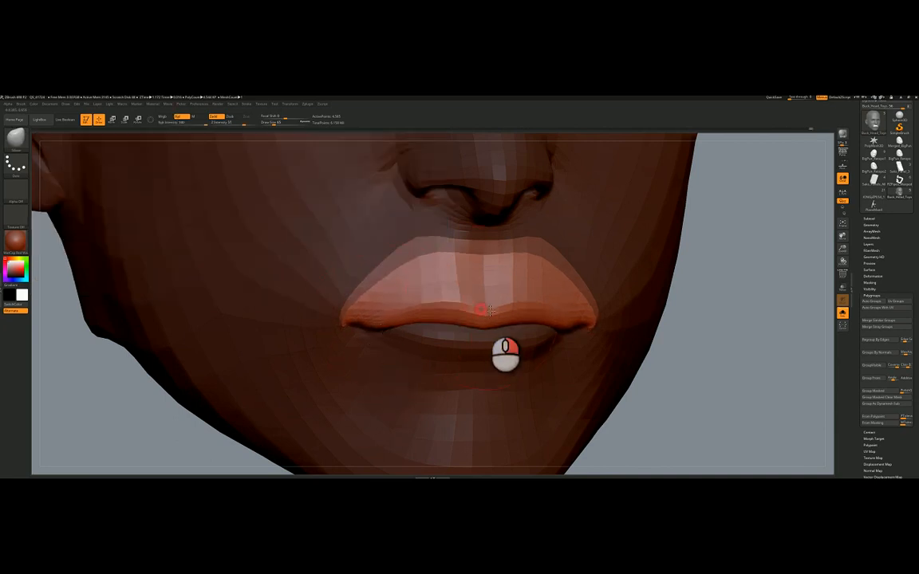
pyautogui.moveTo(490, 311); pyautogui.dragTo(493, 310, button='right')
pyautogui.moveTo(480, 309); pyautogui.dragTo(507, 311)
pyautogui.moveTo(523, 306); pyautogui.dragTo(458, 295, button='right')
pyautogui.moveTo(516, 312); pyautogui.dragTo(526, 308)
pyautogui.moveTo(510, 306)
pyautogui.keyDown('ctrl'); pyautogui.mouseDown(button='right')
pyautogui.moveTo(453, 278)
pyautogui.moveTo(660, 323)
pyautogui.moveTo(622, 313)
pyautogui.moveTo(645, 312)
pyautogui.moveTo(576, 299)
pyautogui.moveTo(614, 297)
pyautogui.mouseUp(button='right'); pyautogui.keyUp('ctrl')
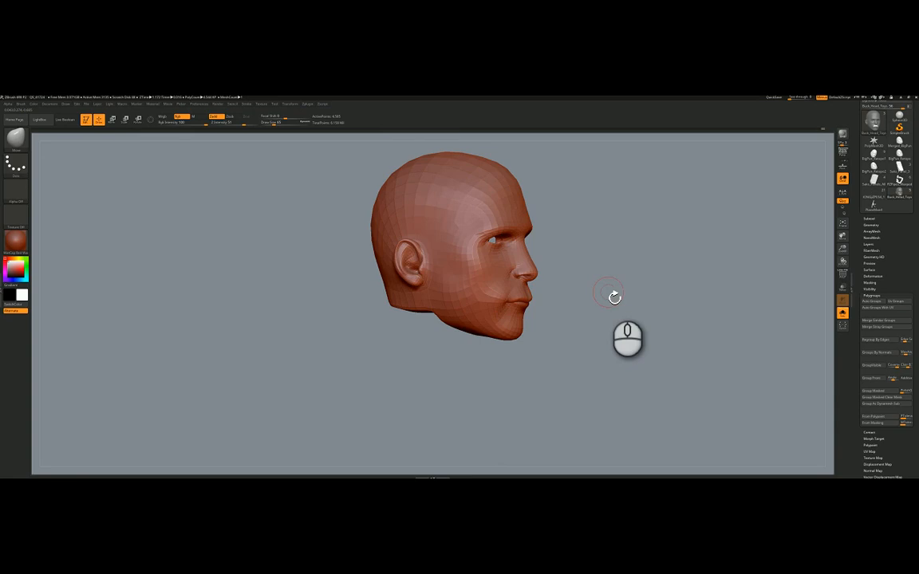
# - Invert the mask and clear it from the whole head
pyautogui.keyDown('ctrl'); pyautogui.click(610, 292); pyautogui.keyUp('ctrl')
pyautogui.keyDown('ctrl'); pyautogui.click(607, 295); pyautogui.keyUp('ctrl')
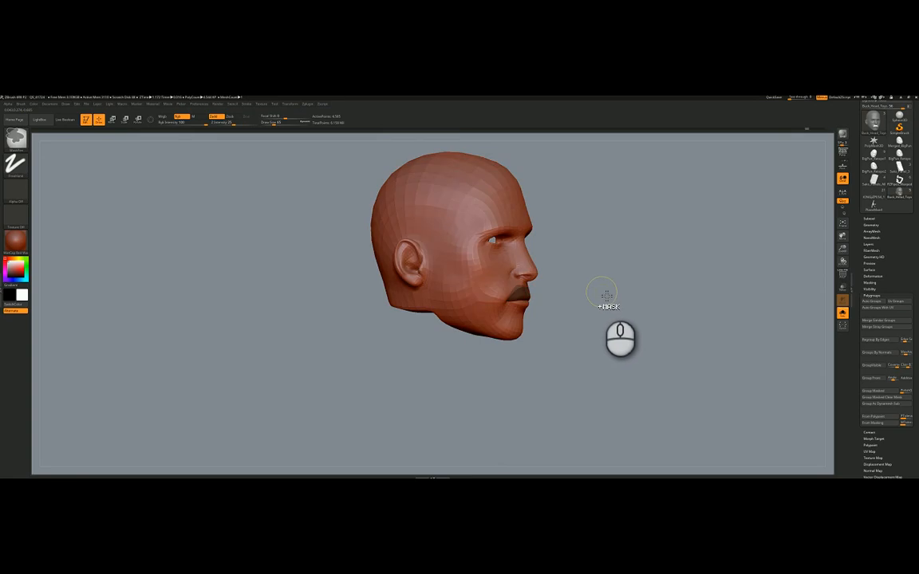
pyautogui.keyDown('ctrl'); pyautogui.moveTo(602, 294); pyautogui.dragTo(613, 307); pyautogui.keyUp('ctrl')
pyautogui.moveTo(604, 308)
pyautogui.keyDown('shift'); pyautogui.mouseDown(button='right')
pyautogui.moveTo(582, 307)
pyautogui.moveTo(514, 345)
pyautogui.moveTo(474, 283)
pyautogui.moveTo(480, 327)
pyautogui.moveTo(506, 368)
pyautogui.moveTo(498, 346)
pyautogui.moveTo(507, 335)
pyautogui.moveTo(503, 346)
pyautogui.mouseUp(button='right'); pyautogui.keyUp('shift')
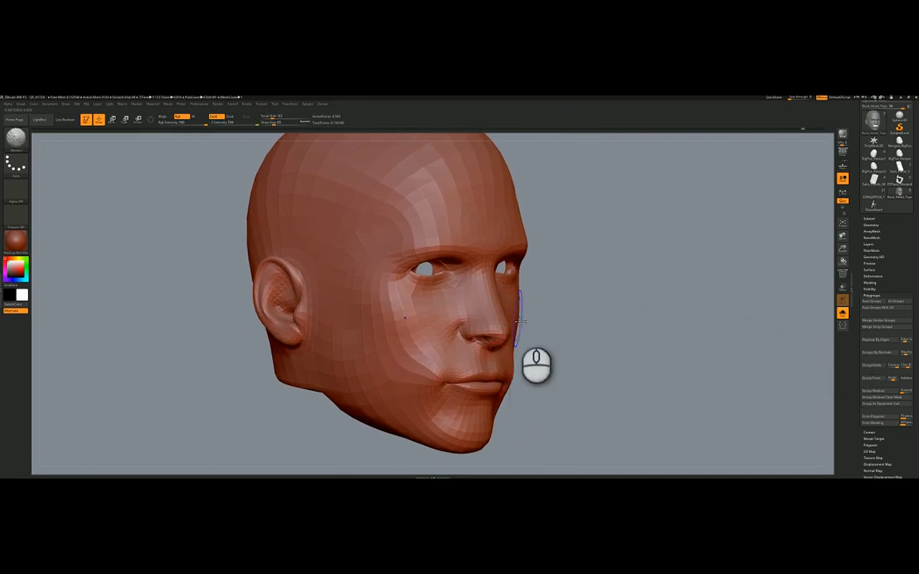
# - Show the polyframe again, inspect the face polygroups and turn off the Dynamic Subdiv preview
pyautogui.hotkey('shift', 'f')
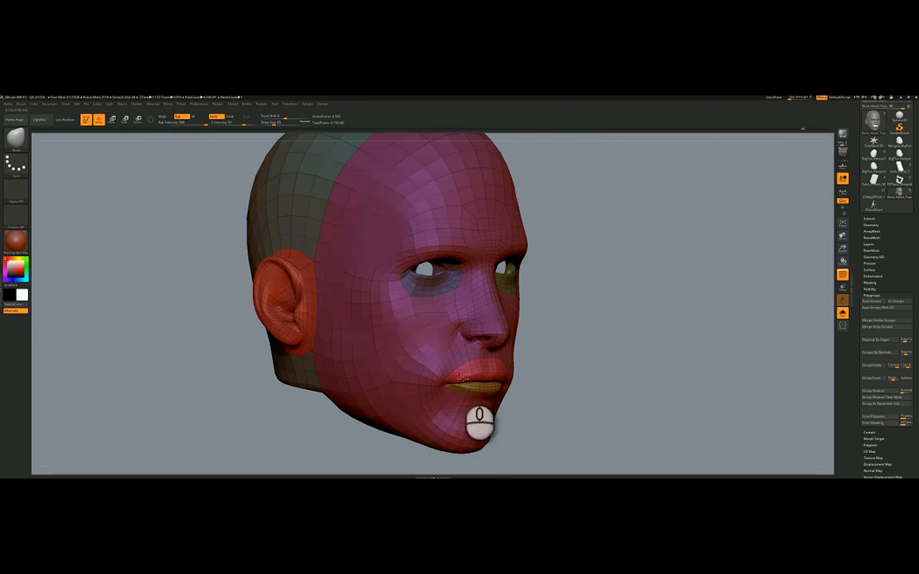
pyautogui.moveTo(465, 383); pyautogui.dragTo(456, 382, button='right')
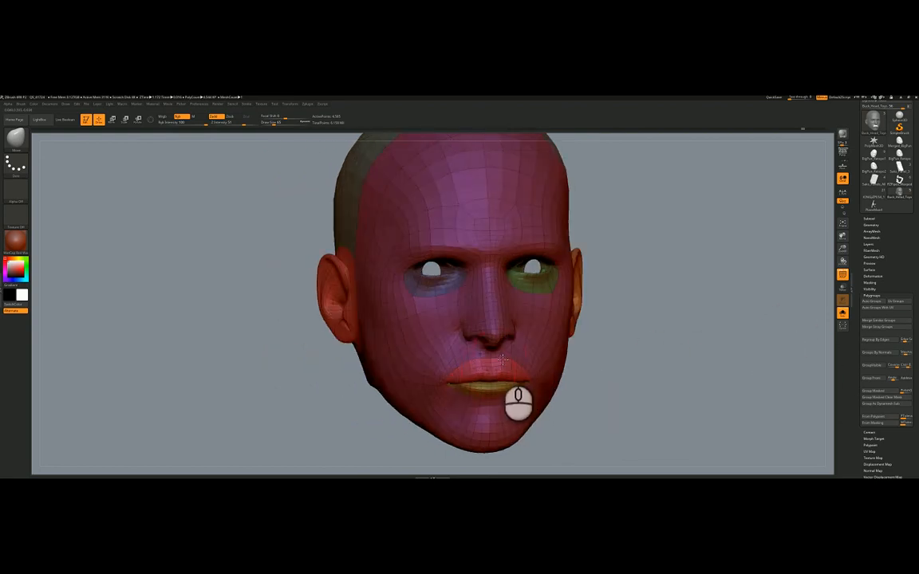
pyautogui.moveTo(496, 357); pyautogui.dragTo(504, 357, button='right')
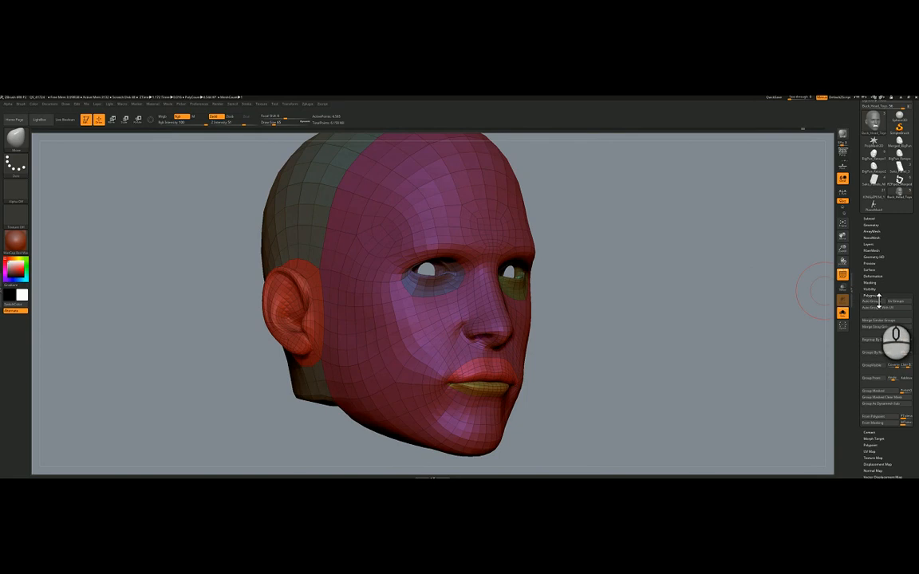
pyautogui.click(881, 296)
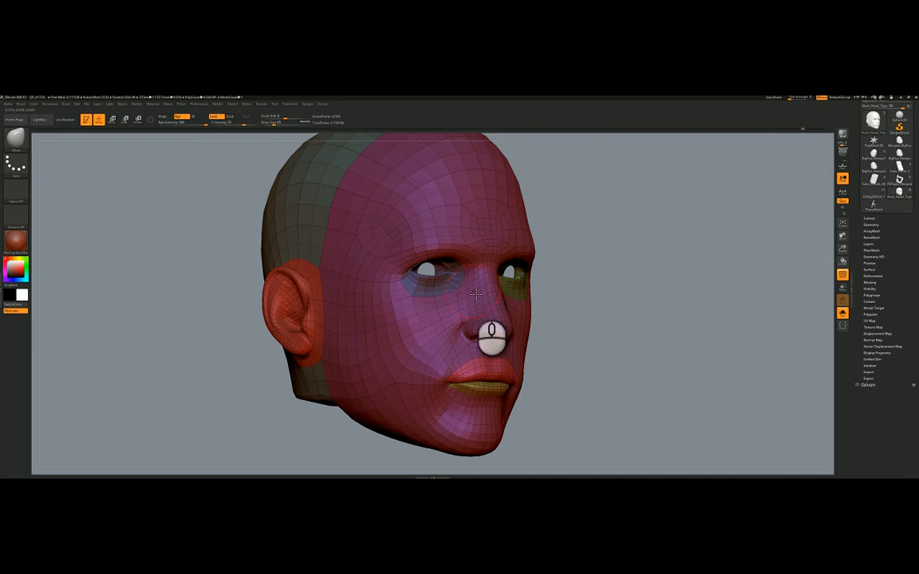
pyautogui.hotkey('shift', 'd')
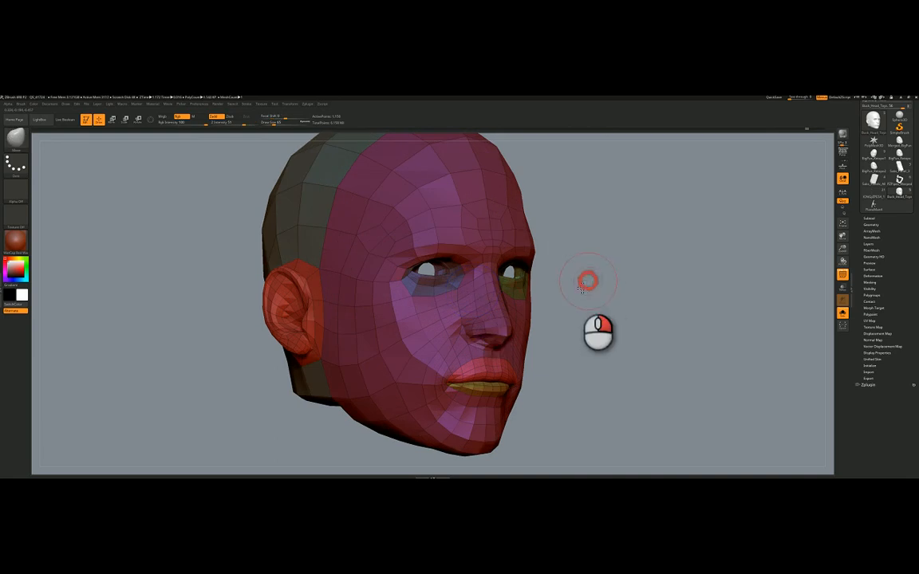
pyautogui.keyDown('shift'); pyautogui.moveTo(586, 279); pyautogui.dragTo(543, 291, button='right'); pyautogui.keyUp('shift')
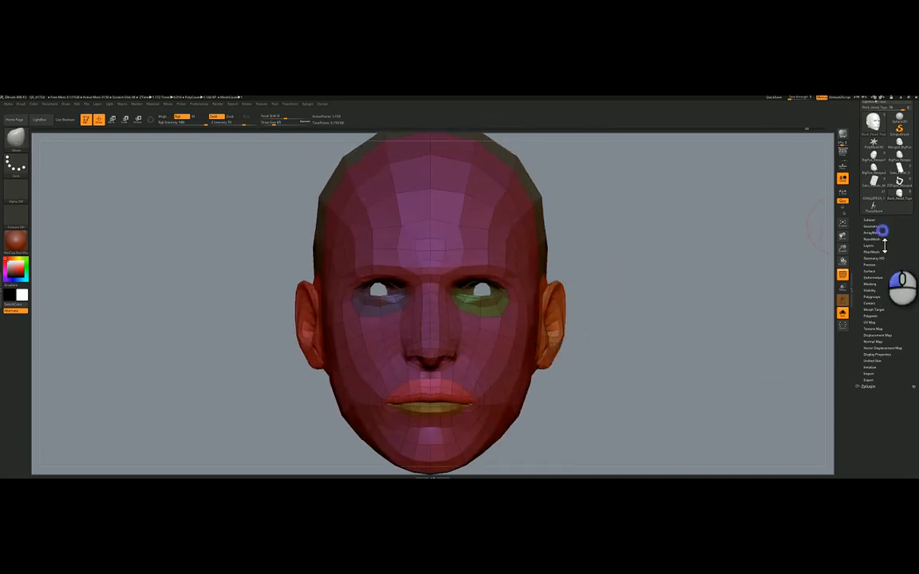
# - Collapse the Tool palette and expand the UV Master section of the ZPlugin palette
pyautogui.scroll(3, 883, 184)
pyautogui.click(876, 103)
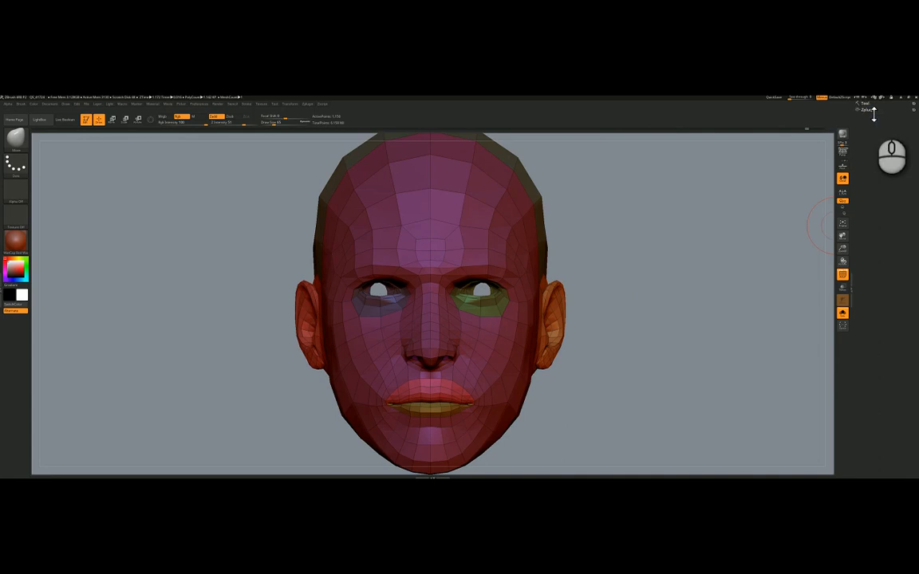
pyautogui.click(872, 110)
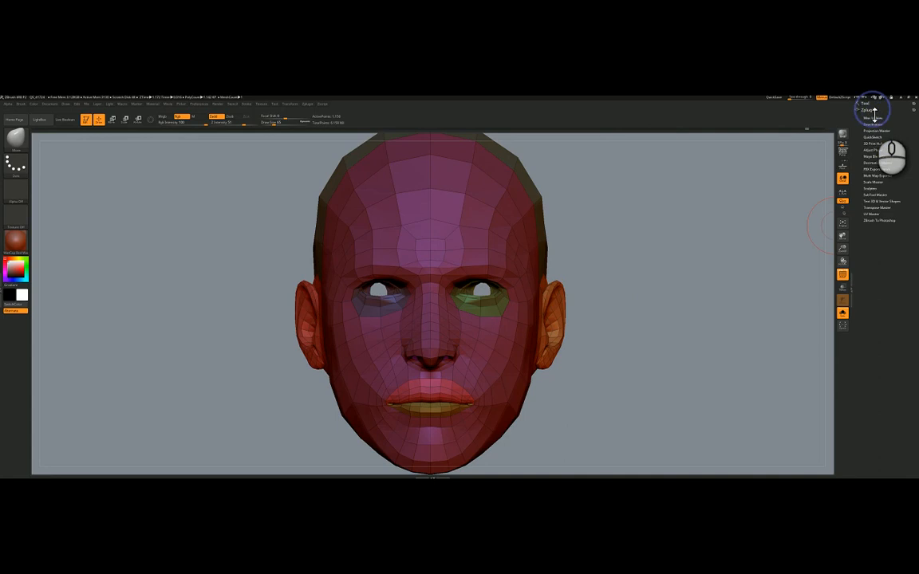
pyautogui.click(872, 214)
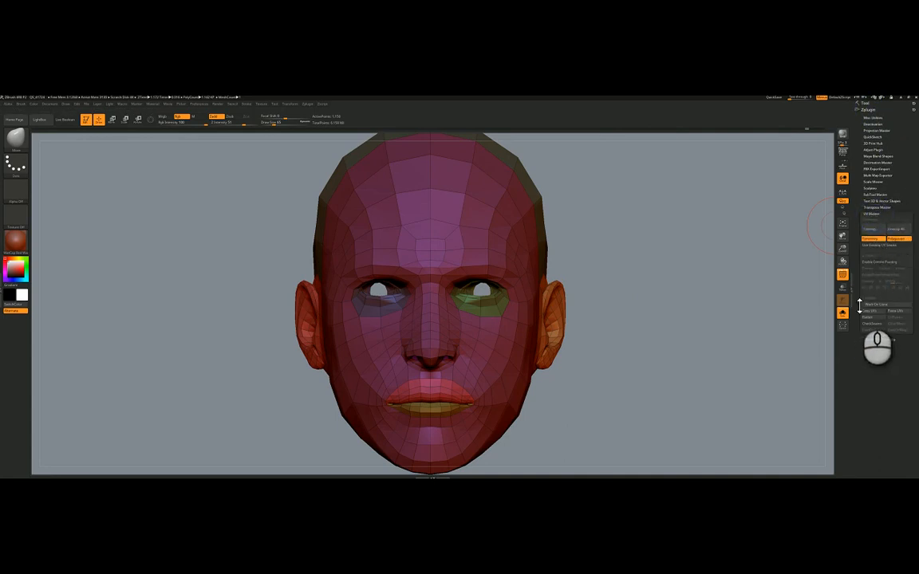
pyautogui.moveTo(859, 306); pyautogui.dragTo(859, 292)
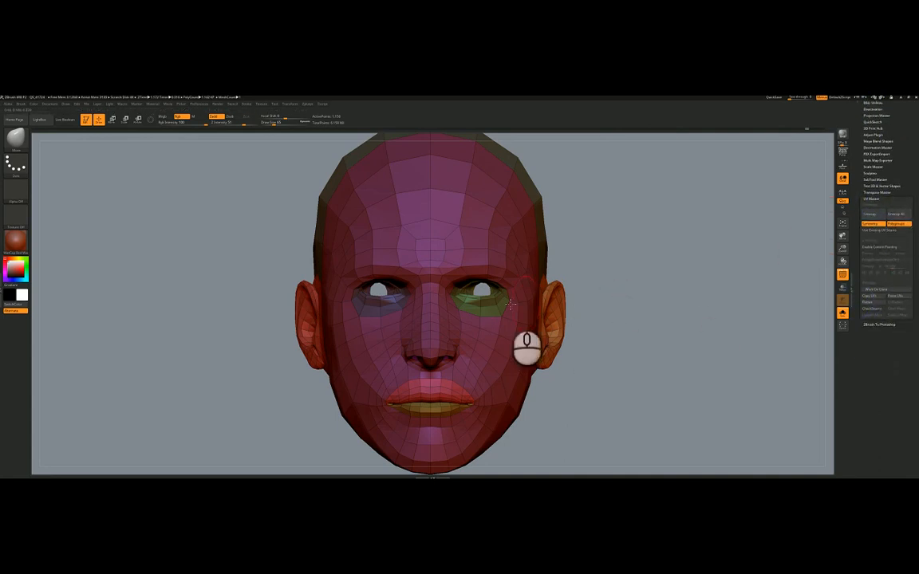
pyautogui.moveTo(456, 297); pyautogui.dragTo(710, 260, button='right')
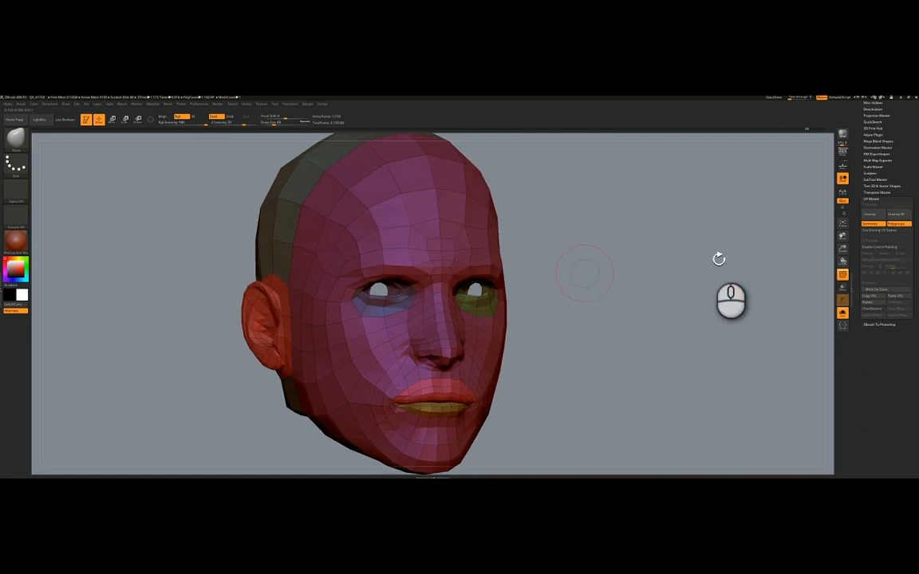
# - Try to flatten the original head directly with UV Master
pyautogui.click(875, 302)
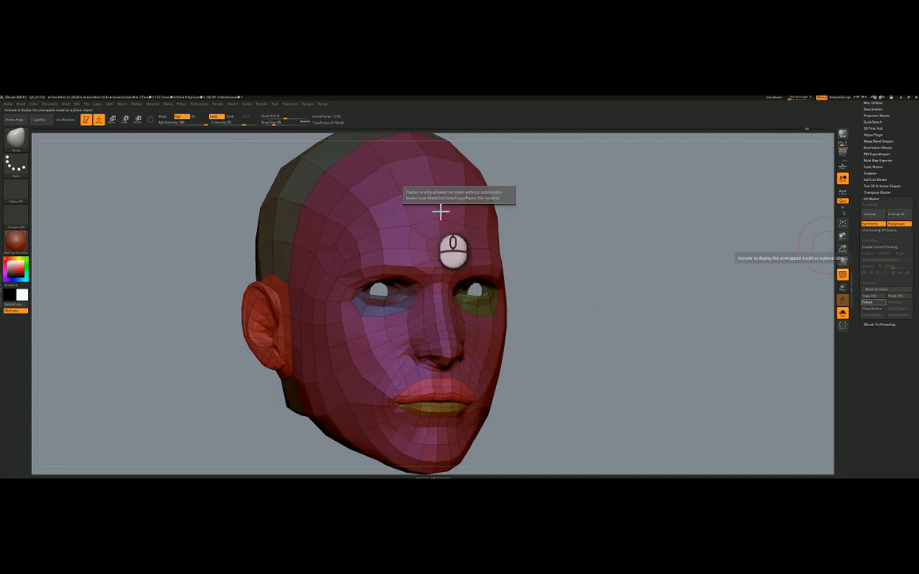
pyautogui.click(644, 303)
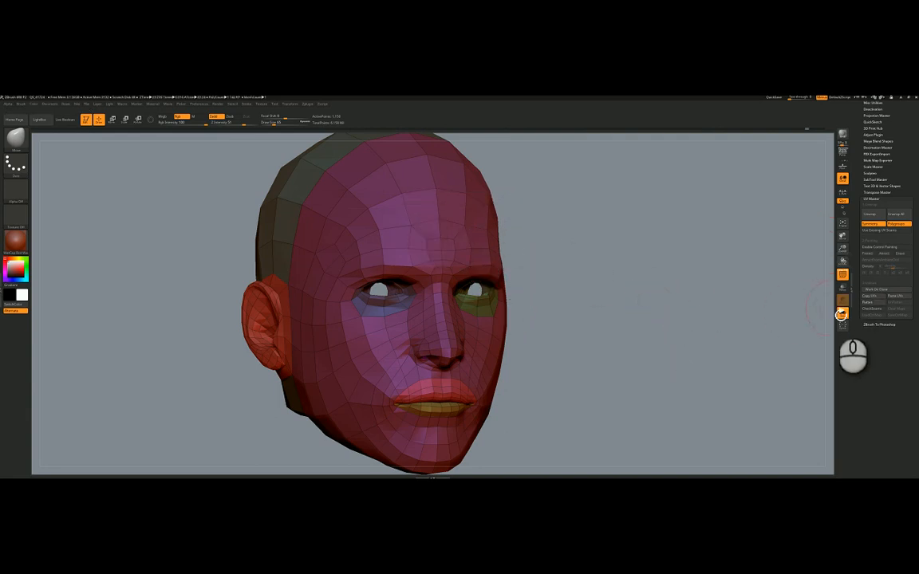
# - Create a UV Master working clone of the head, flatten it and orient the UV layout with the face shell upright
pyautogui.click(885, 292)
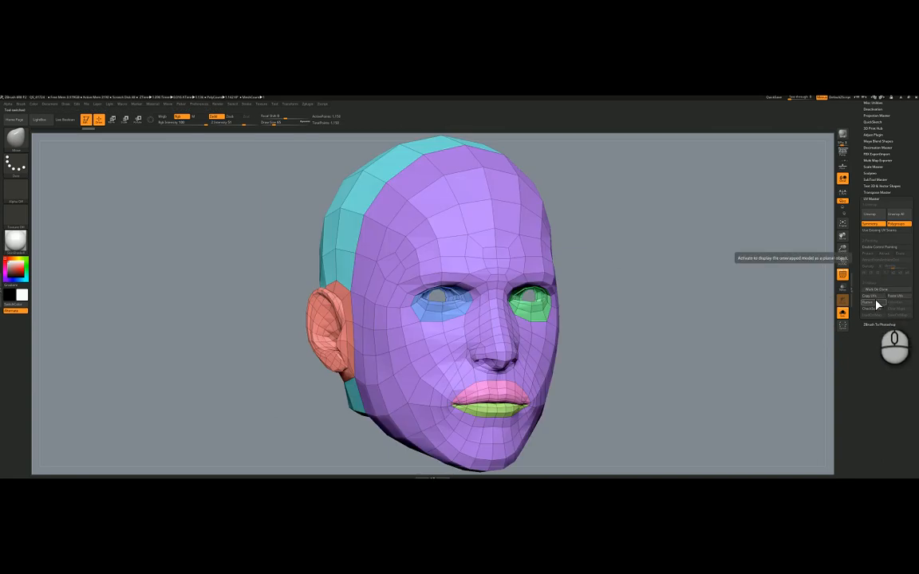
pyautogui.click(879, 304)
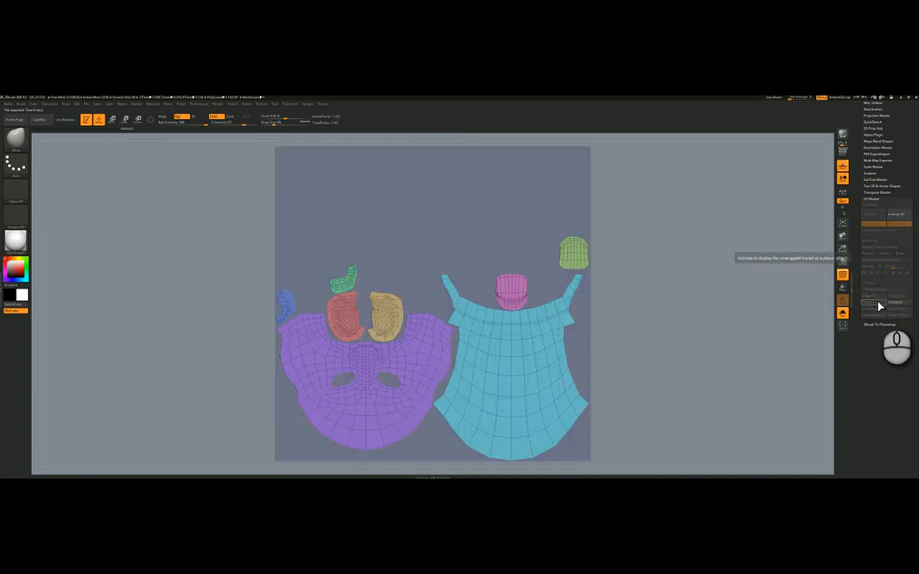
pyautogui.moveTo(649, 358); pyautogui.dragTo(620, 256)
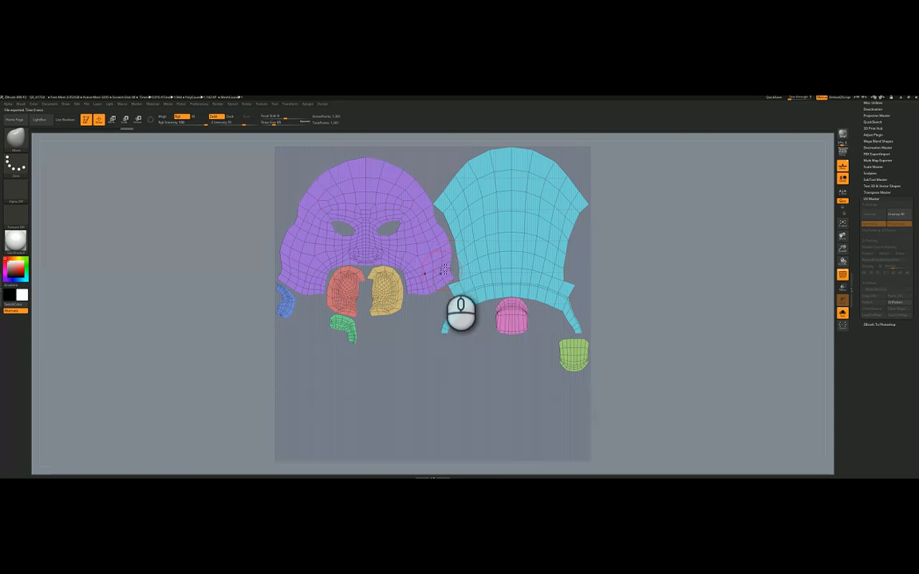
pyautogui.press('ctrl')
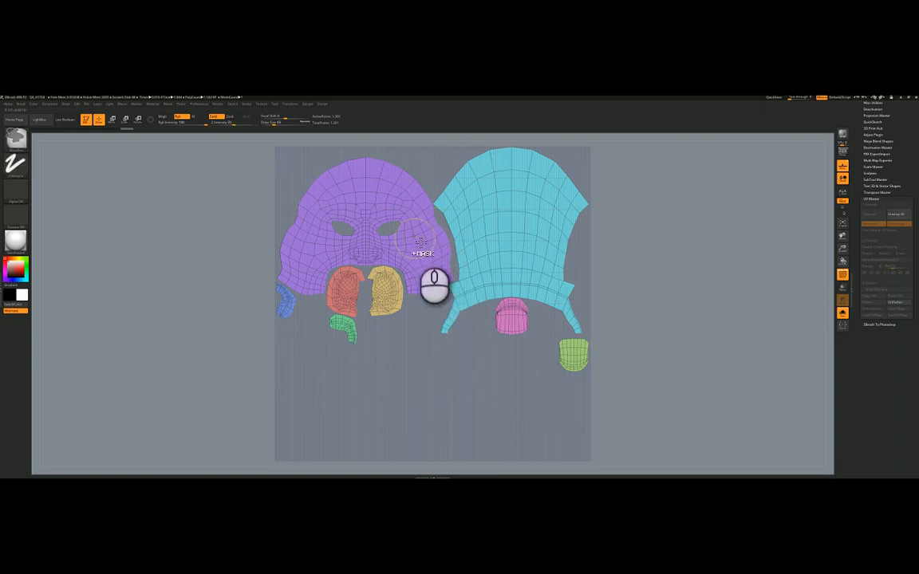
# - Mask every UV shell on the flattened clone except the purple face shell using the Move transpose mode
pyautogui.keyDown('ctrl'); pyautogui.moveTo(422, 242); pyautogui.dragTo(420, 225); pyautogui.keyUp('ctrl')
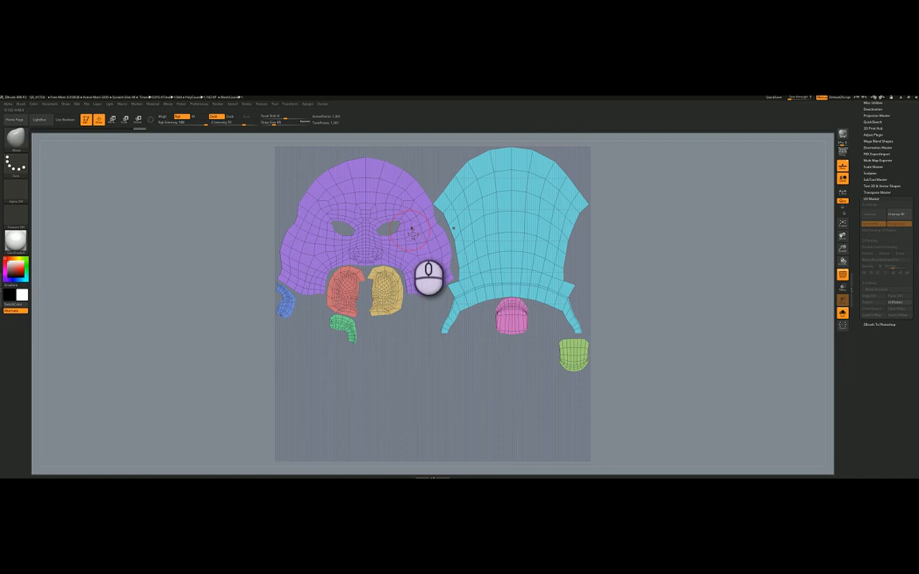
pyautogui.press('e')
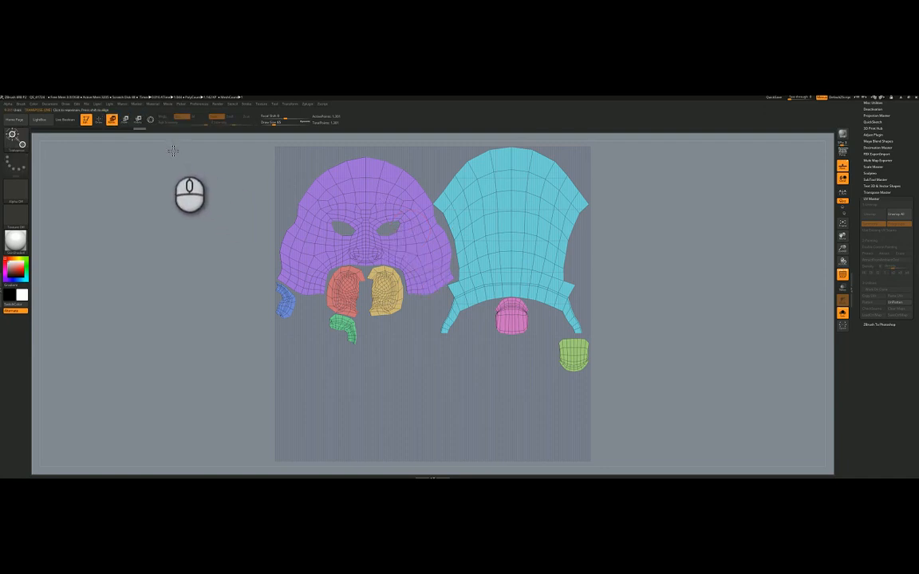
pyautogui.keyDown('ctrl'); pyautogui.click(414, 238); pyautogui.keyUp('ctrl')
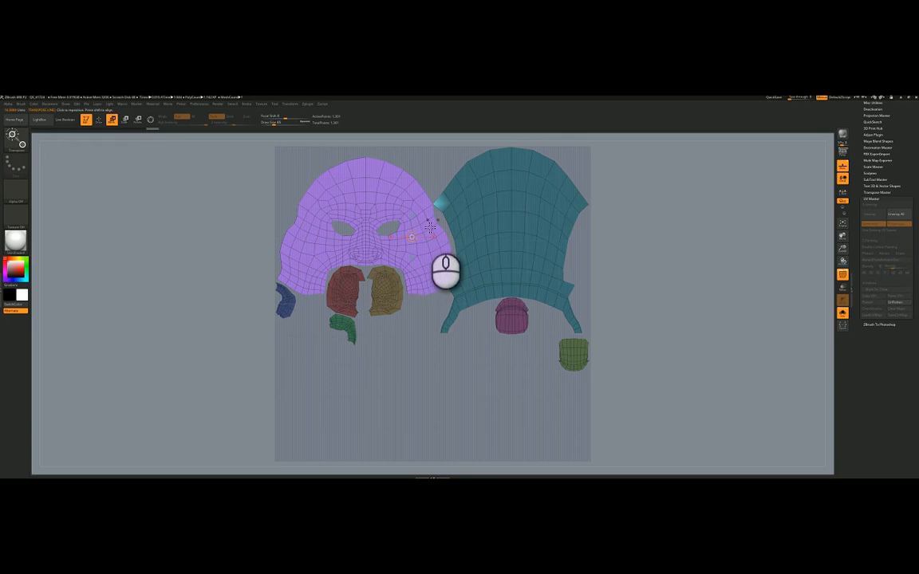
pyautogui.keyDown('ctrl'); pyautogui.click(642, 252); pyautogui.keyUp('ctrl')
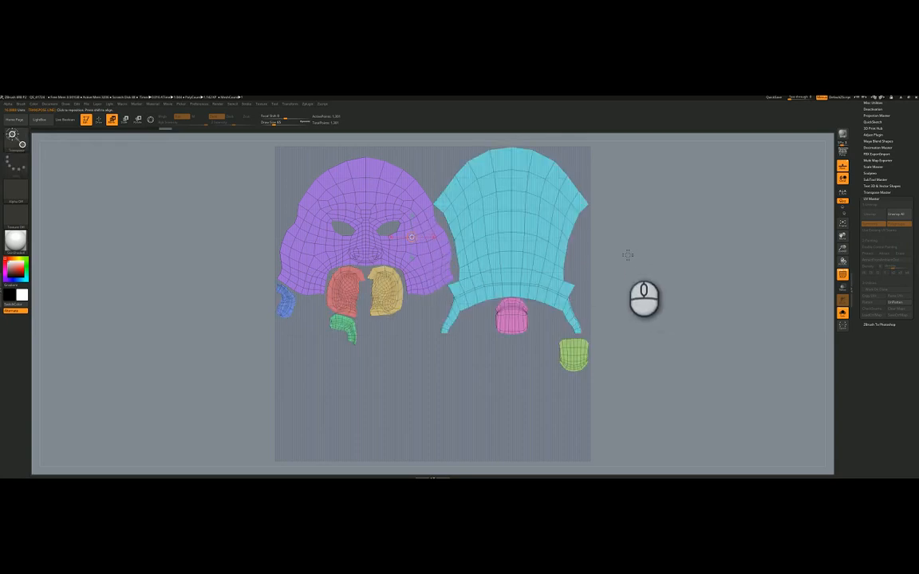
pyautogui.keyDown('ctrl'); pyautogui.click(373, 193); pyautogui.keyUp('ctrl')
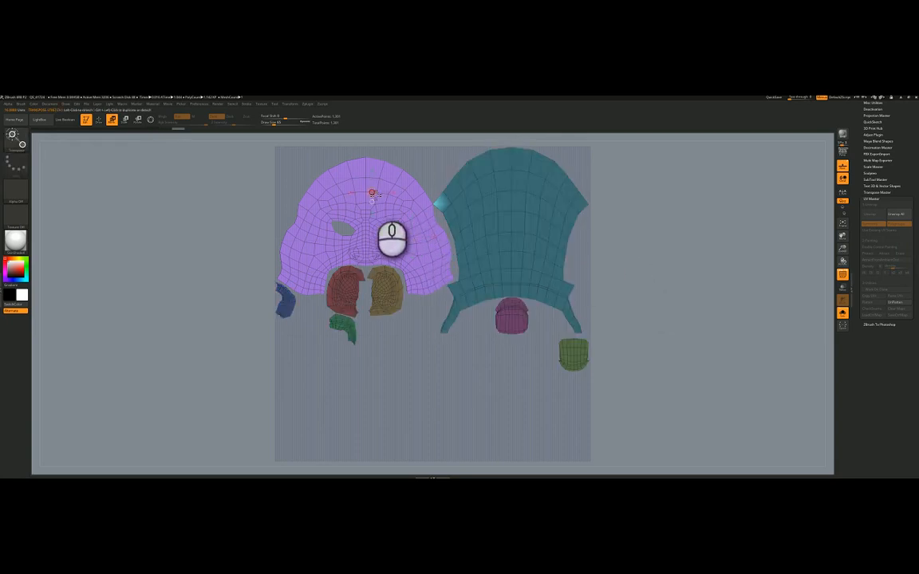
# - Enable the Gizmo 3D, try nudging the isolated face shell and clear the mask
pyautogui.click(151, 121)
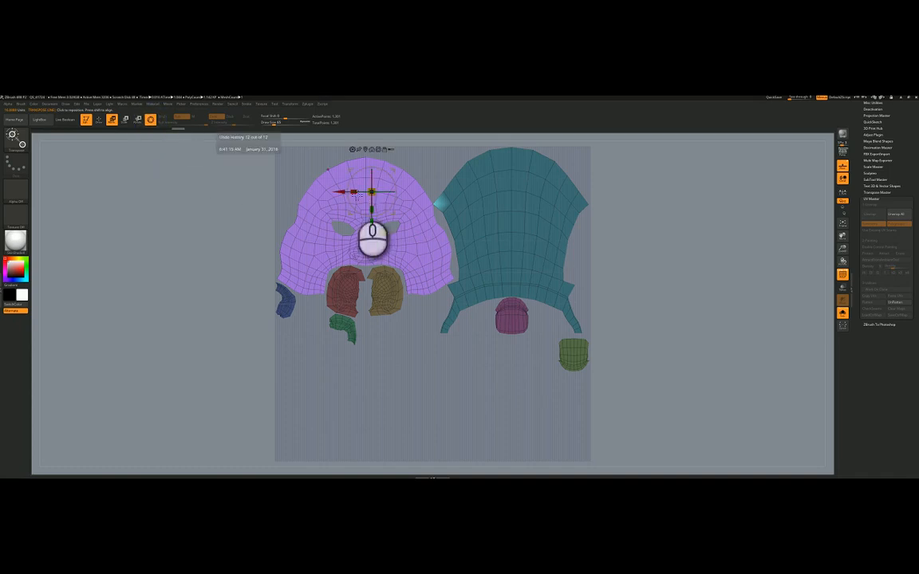
pyautogui.keyDown('ctrl'); pyautogui.click(270, 213); pyautogui.keyUp('ctrl')
pyautogui.keyDown('ctrl'); pyautogui.click(315, 203); pyautogui.keyUp('ctrl')
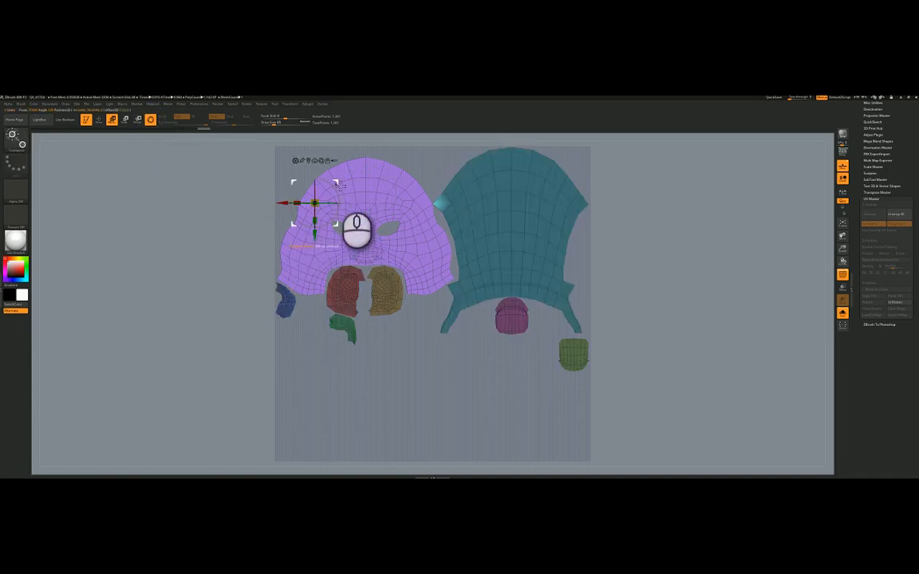
pyautogui.moveTo(338, 185); pyautogui.dragTo(333, 185)
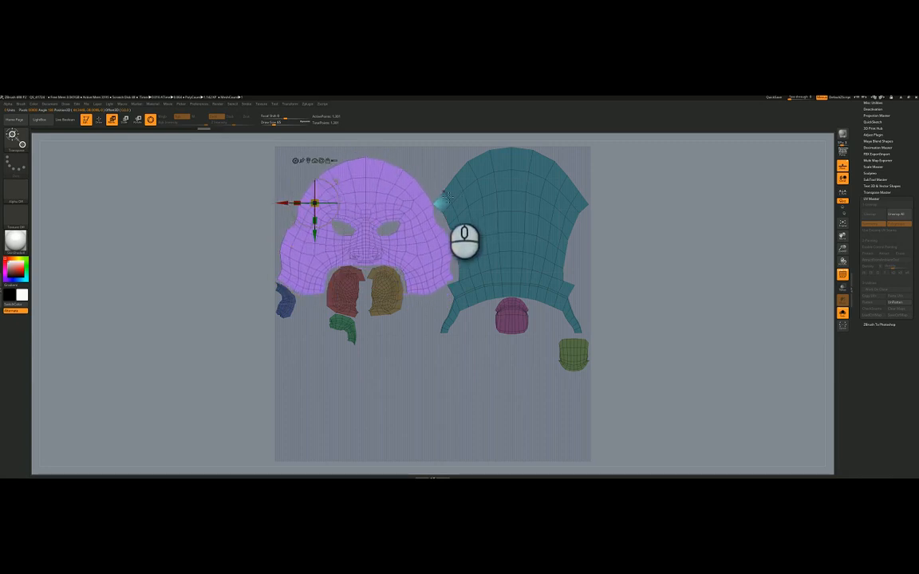
pyautogui.press('q')
pyautogui.keyDown('ctrl'); pyautogui.moveTo(642, 273); pyautogui.dragTo(639, 310); pyautogui.keyUp('ctrl')
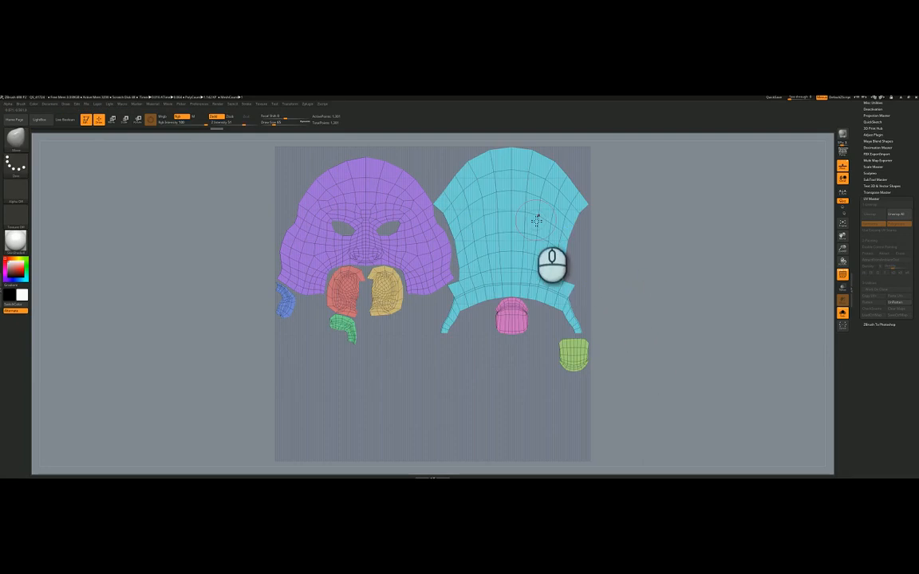
# - Isolate the yellow ear shell with a mask and move it, rotated sideways, into the gap below the pink lip shell
pyautogui.press('ctrl')
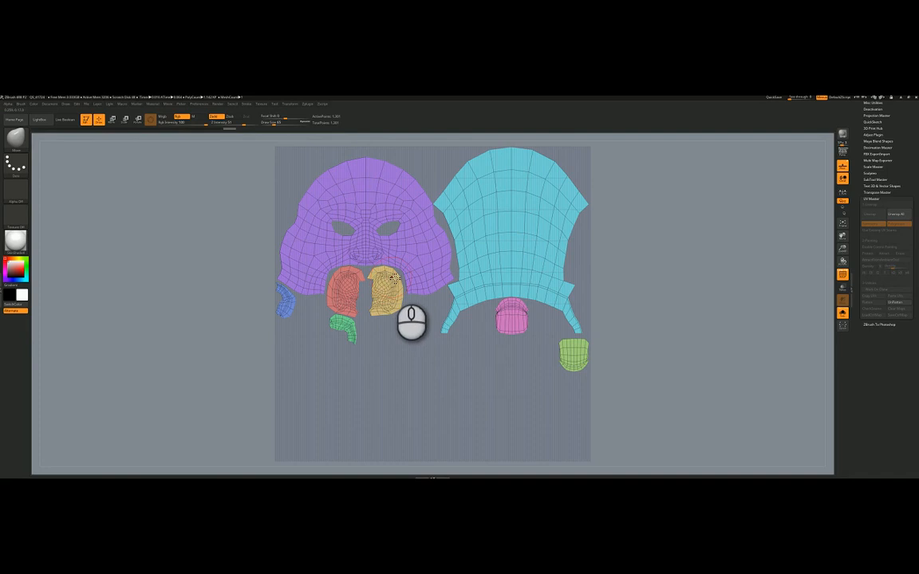
pyautogui.press('ctrl')
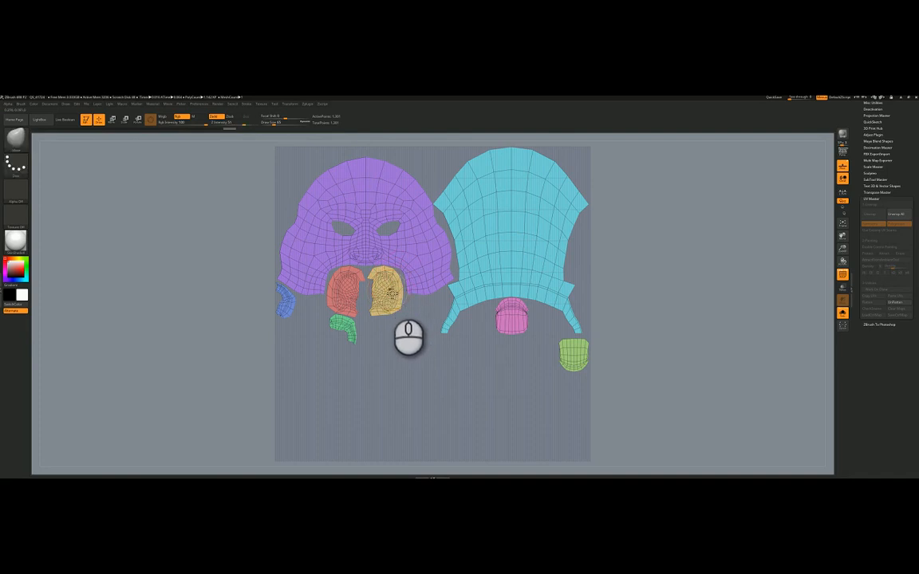
pyautogui.press('w')
pyautogui.keyDown('ctrl'); pyautogui.click(391, 293); pyautogui.keyUp('ctrl')
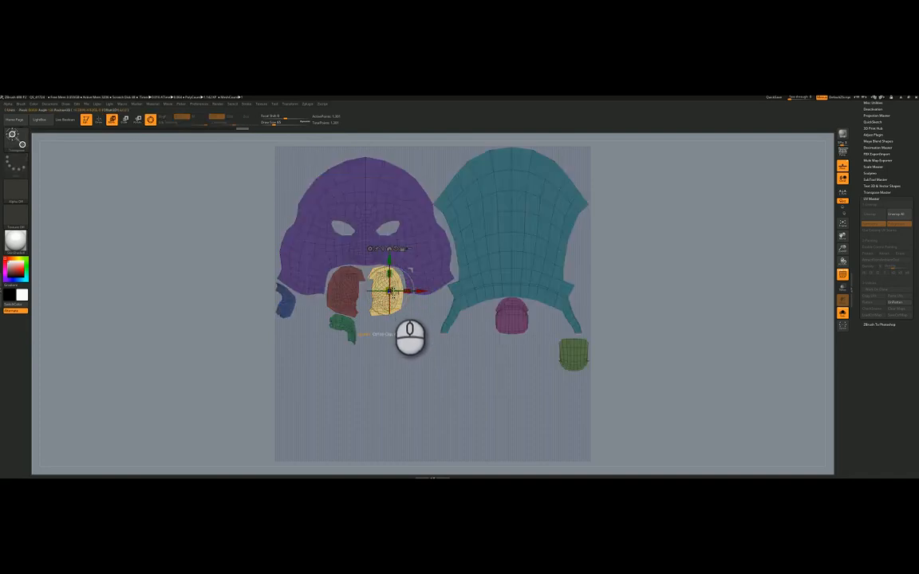
pyautogui.moveTo(409, 270); pyautogui.dragTo(549, 342)
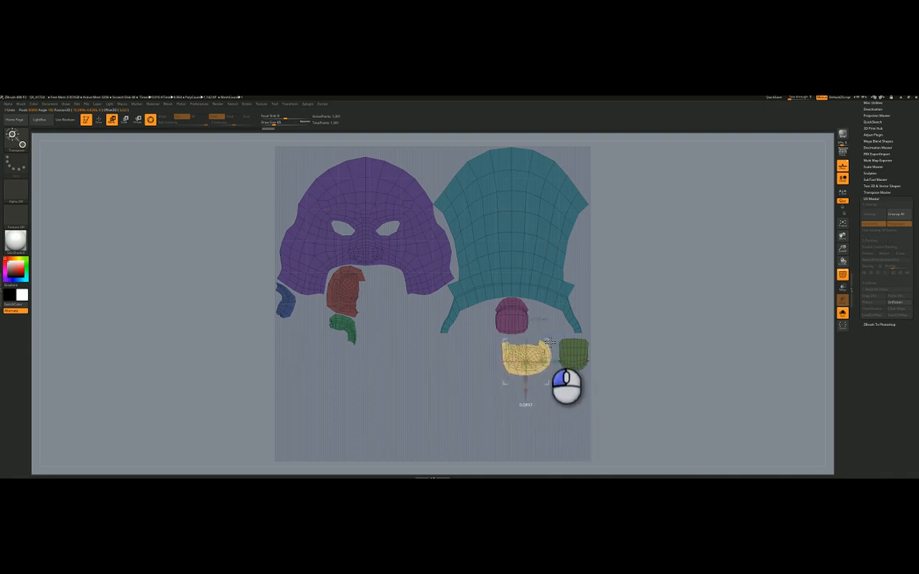
# - Isolate the green eye shell, enlarge and rotate it in the empty area below the face shell, and clear the mask
pyautogui.keyDown('alt'); pyautogui.click(342, 326); pyautogui.keyUp('alt')
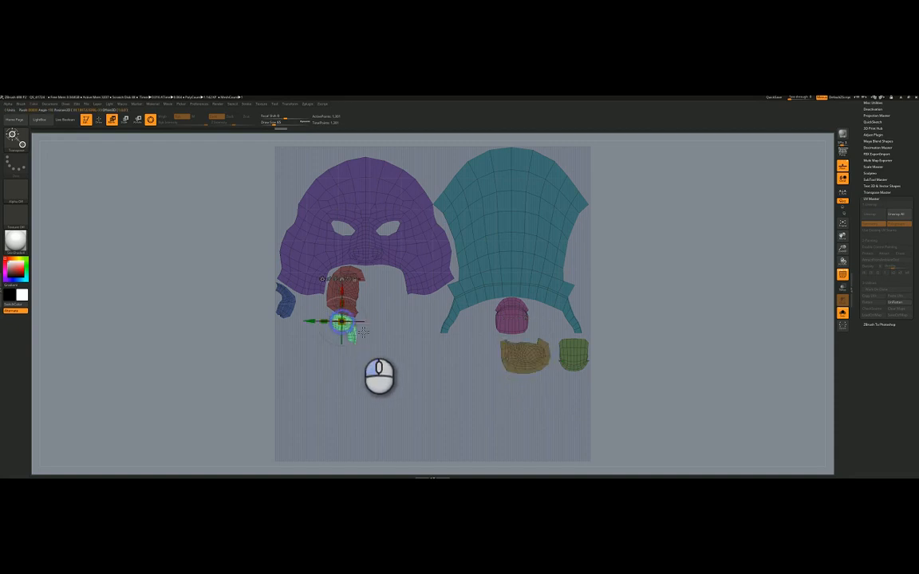
pyautogui.moveTo(371, 343); pyautogui.dragTo(381, 392)
pyautogui.keyDown('ctrl'); pyautogui.click(618, 276); pyautogui.keyUp('ctrl')
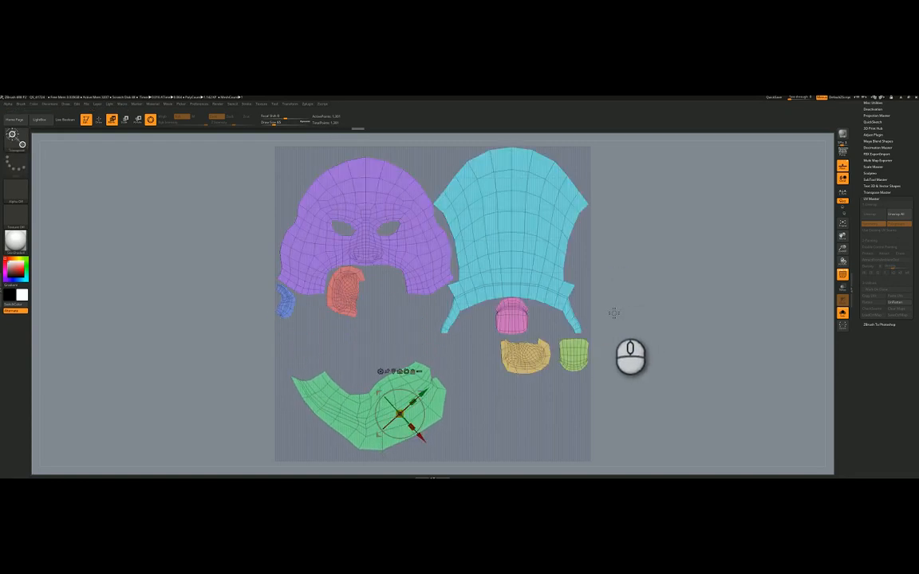
pyautogui.press('q')
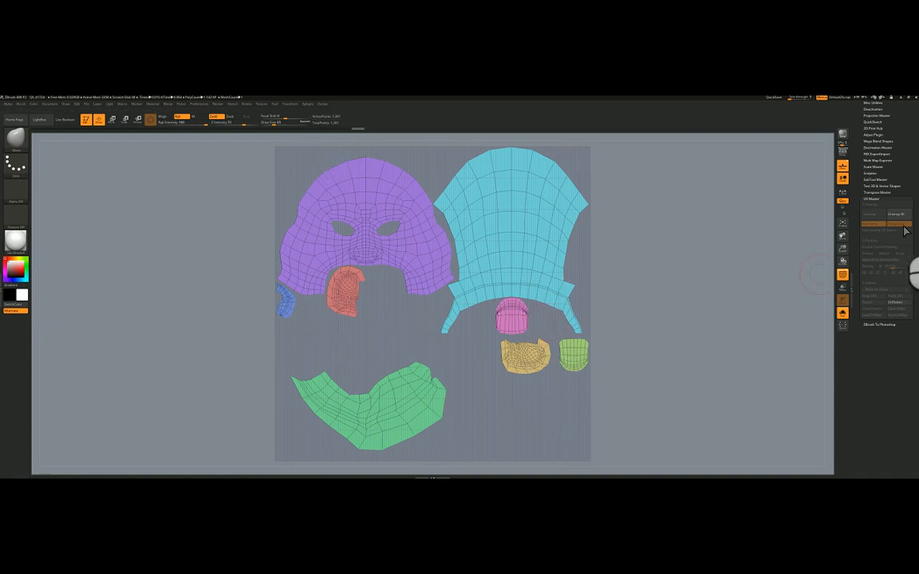
# - Unflatten the working clone and copy its edited UVs with UV Master
pyautogui.click(897, 304)
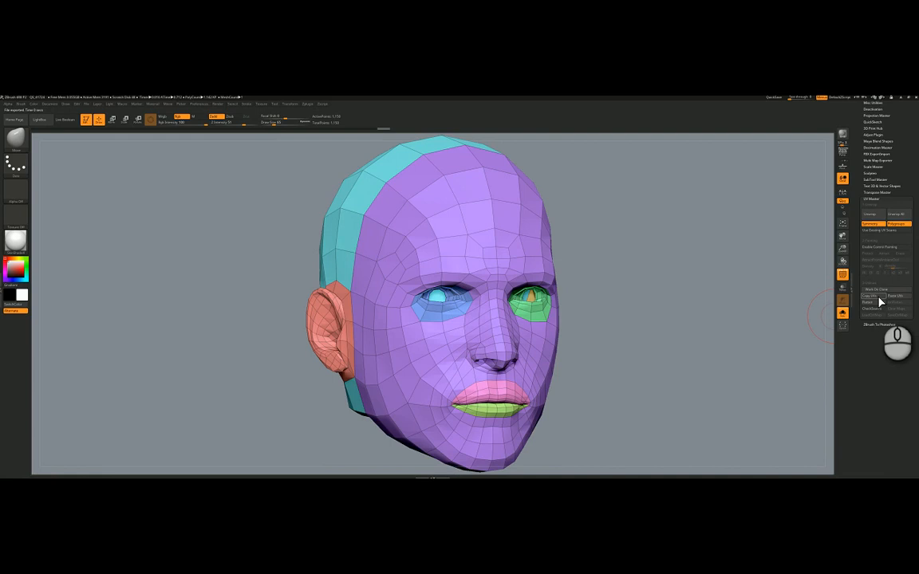
pyautogui.click(878, 296)
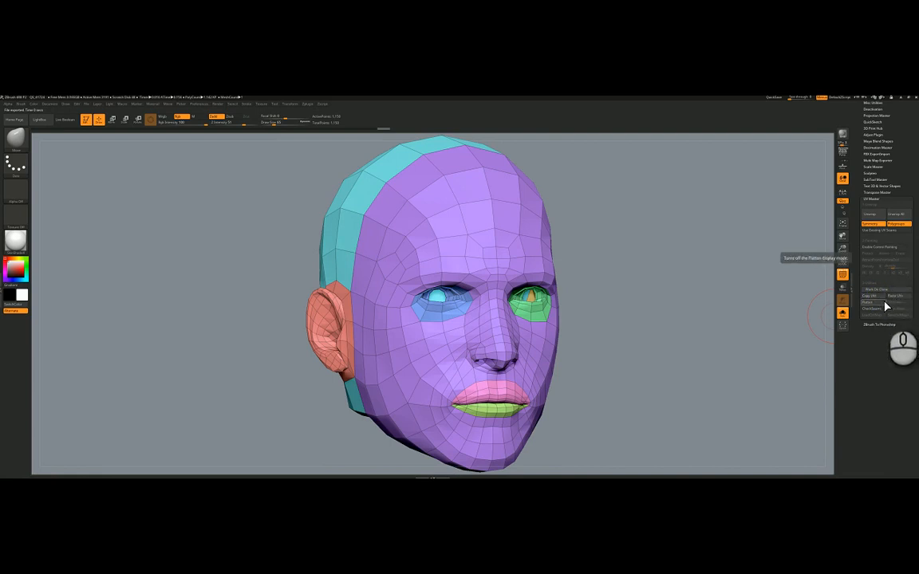
# - Switch back to the original head tool and paste the copied UVs onto it
pyautogui.moveTo(907, 148); pyautogui.dragTo(913, 199)
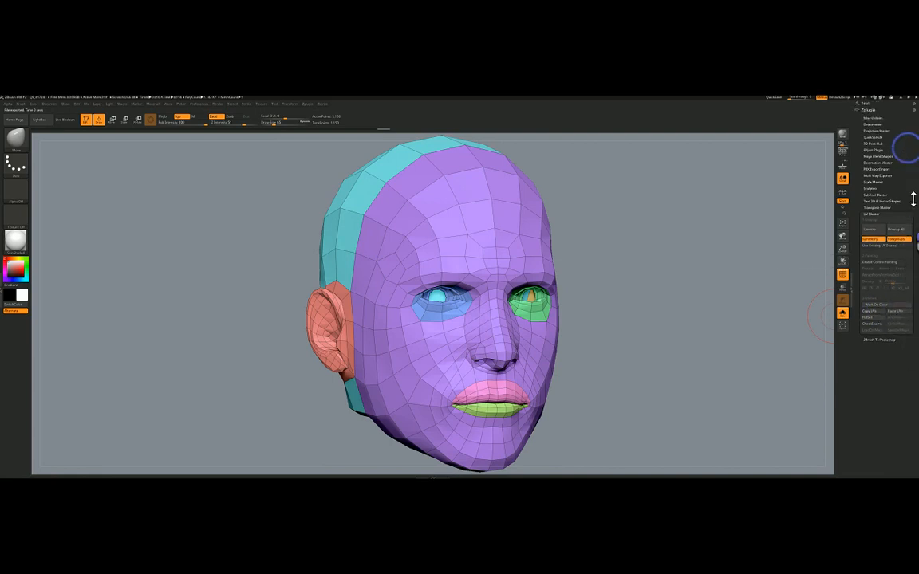
pyautogui.scroll(5, 869, 104)
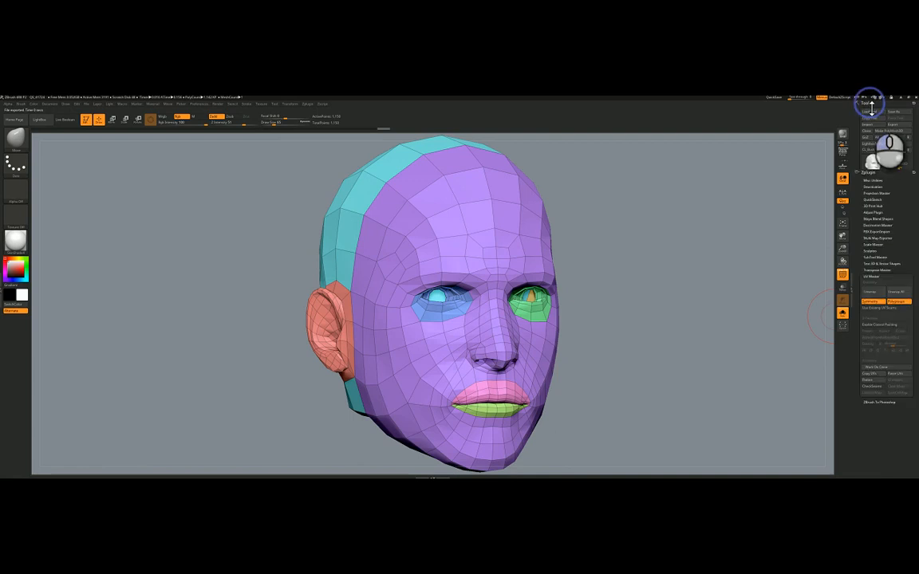
pyautogui.moveTo(900, 245)
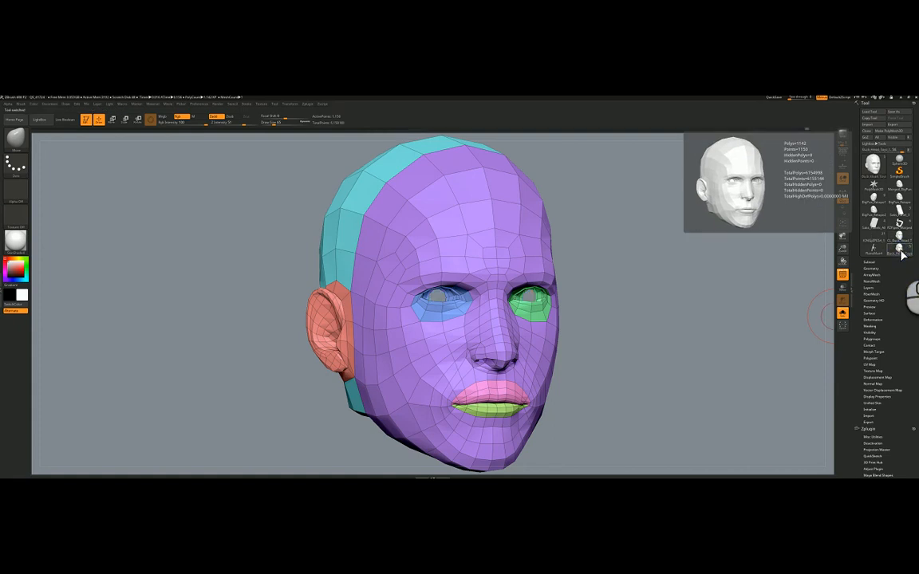
pyautogui.scroll(-10, 897, 271)
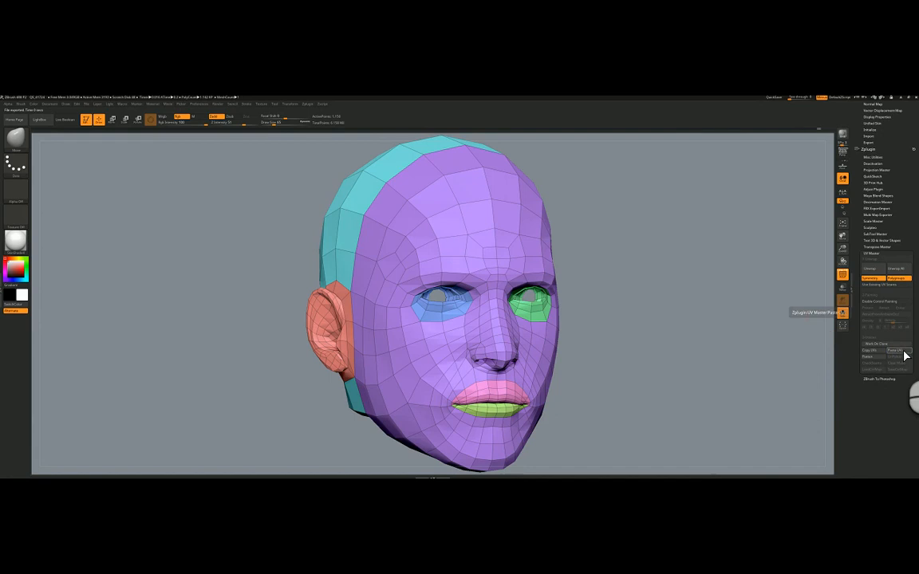
pyautogui.keyDown('shift'); pyautogui.moveTo(638, 263); pyautogui.dragTo(641, 261); pyautogui.keyUp('shift')
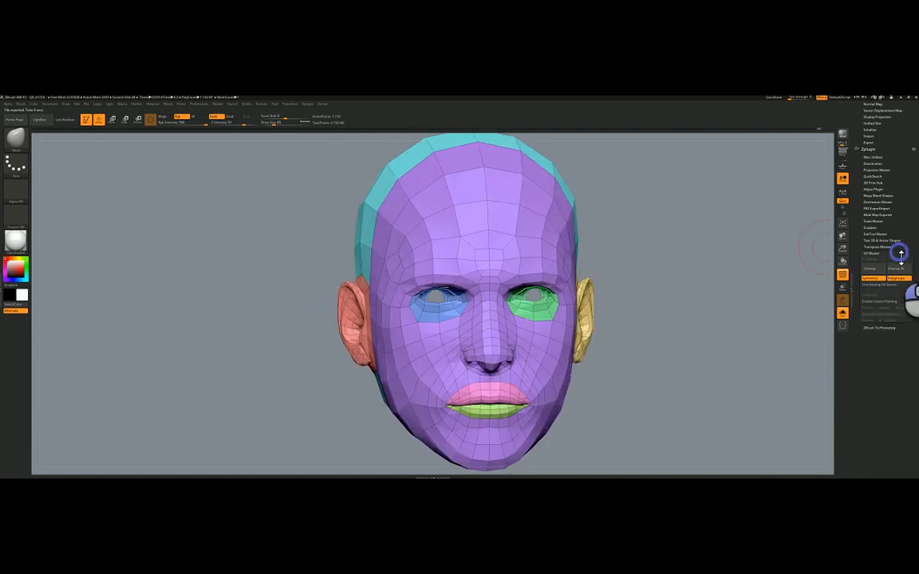
# - Collapse the UV Master section and preview the original head's UV layout with Morph UV, framing all the shells
pyautogui.click(900, 256)
pyautogui.moveTo(697, 294); pyautogui.dragTo(689, 308)
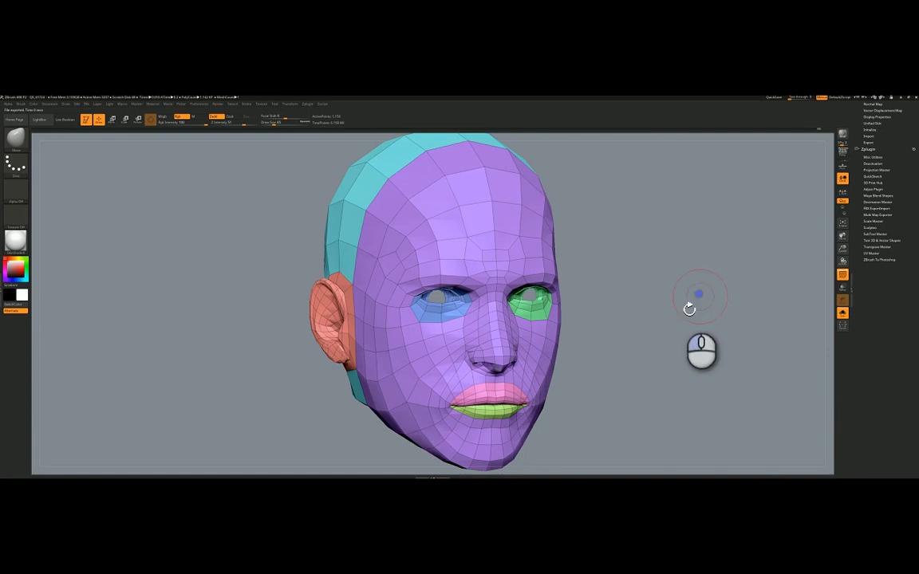
pyautogui.moveTo(903, 212); pyautogui.dragTo(902, 260)
pyautogui.scroll(10, 900, 241)
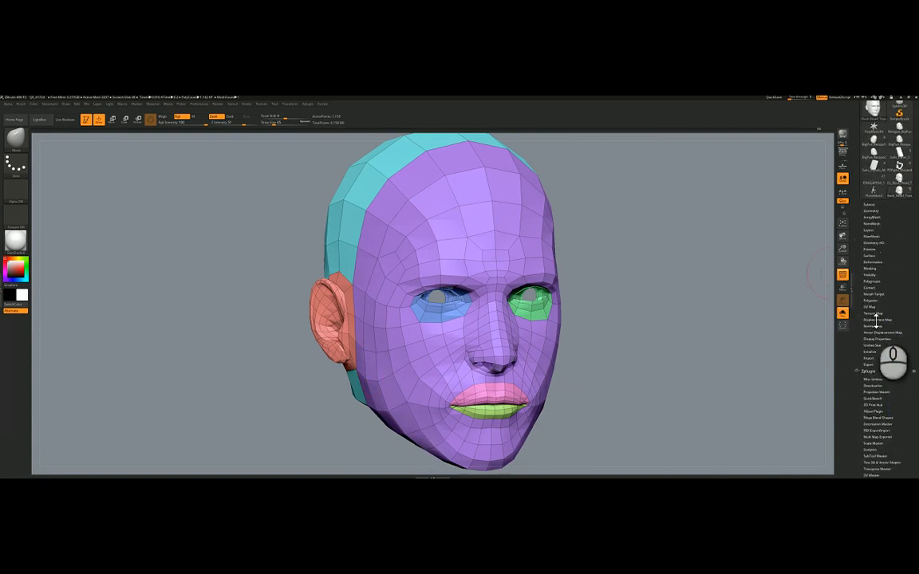
pyautogui.click(872, 307)
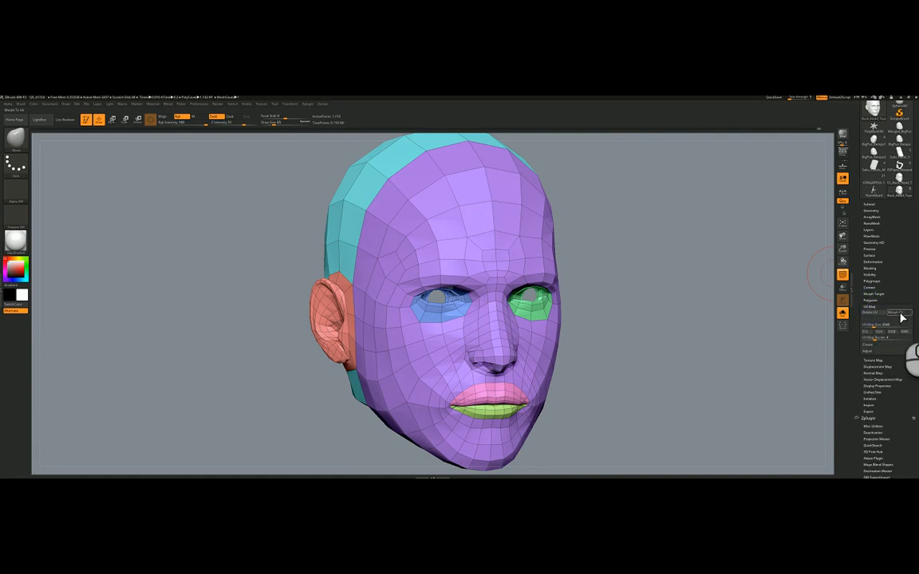
pyautogui.click(899, 314)
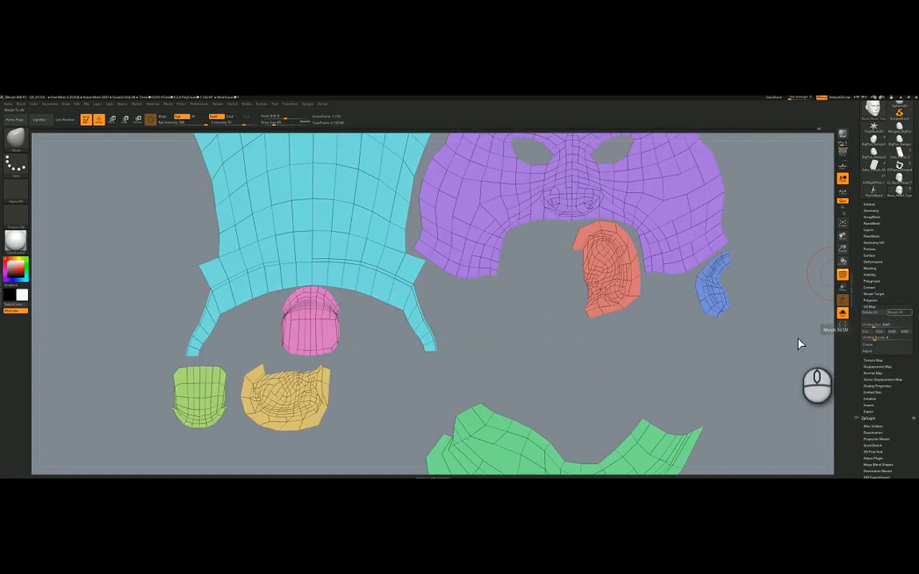
pyautogui.moveTo(746, 349); pyautogui.dragTo(684, 373)
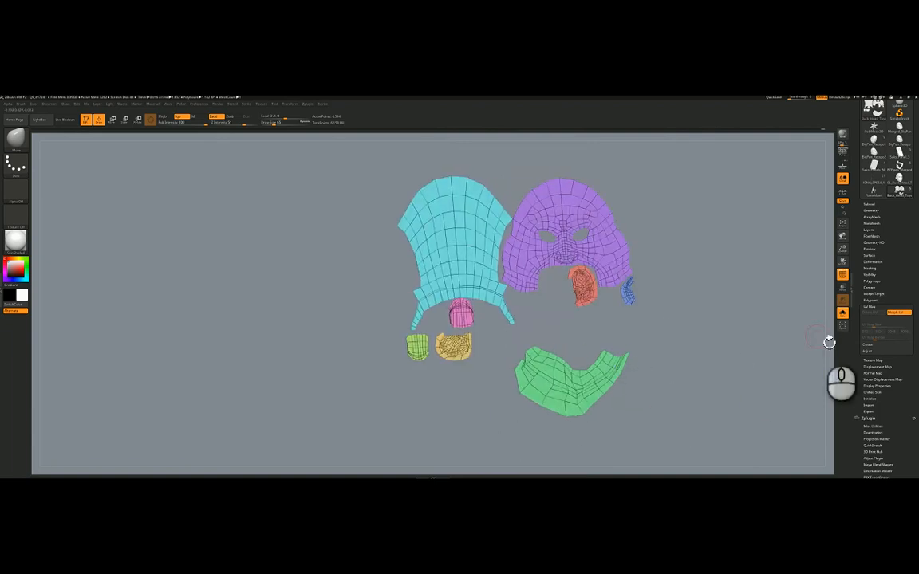
# - Turn off Morph UV and inspect the 3D head with the polyframe hidden and shown again
pyautogui.click(905, 312)
pyautogui.moveTo(664, 311); pyautogui.dragTo(592, 295)
pyautogui.hotkey('shift', 'f')
pyautogui.hotkey('shift', 'f')
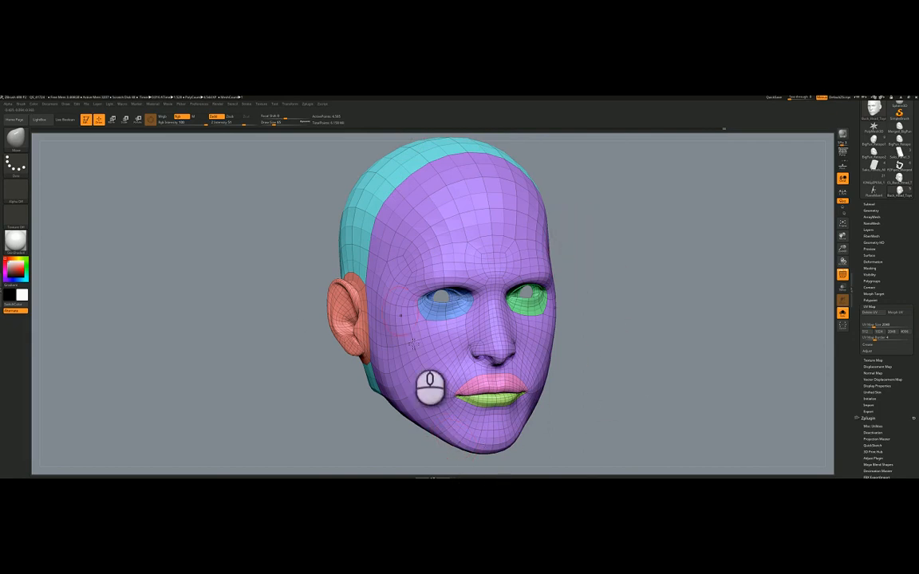
# - Collapse the UV Map section and the Tool palette, and expand the UV Master section beside the head
pyautogui.click(880, 308)
pyautogui.moveTo(895, 240); pyautogui.dragTo(899, 261)
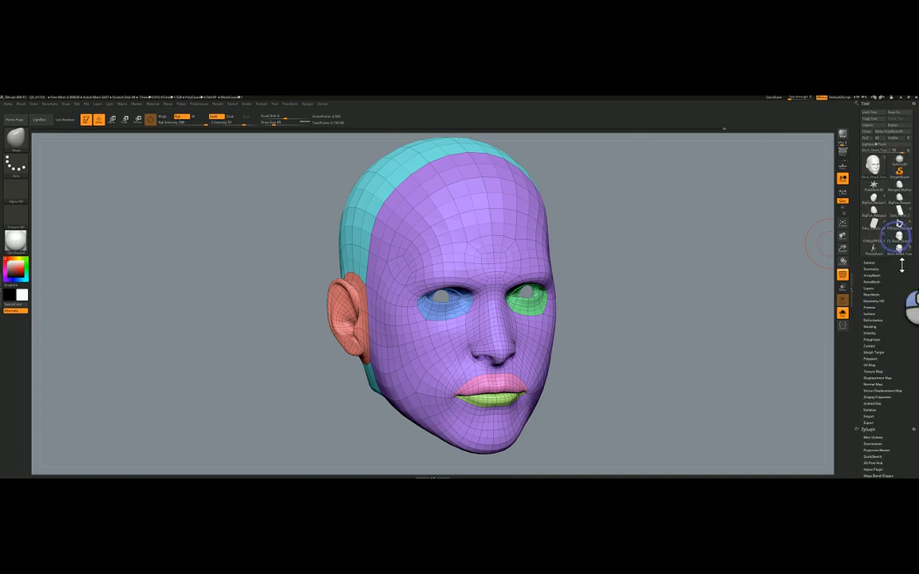
pyautogui.click(877, 104)
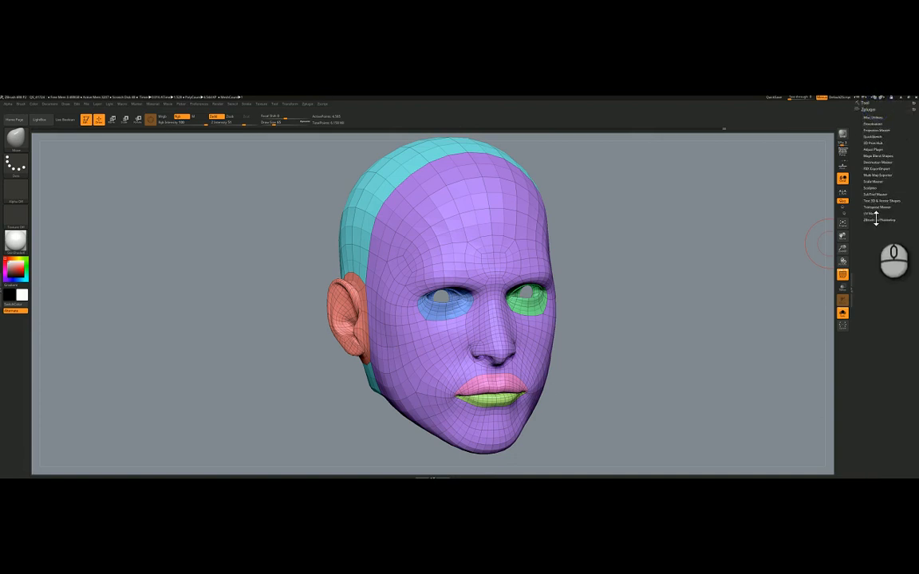
pyautogui.click(872, 213)
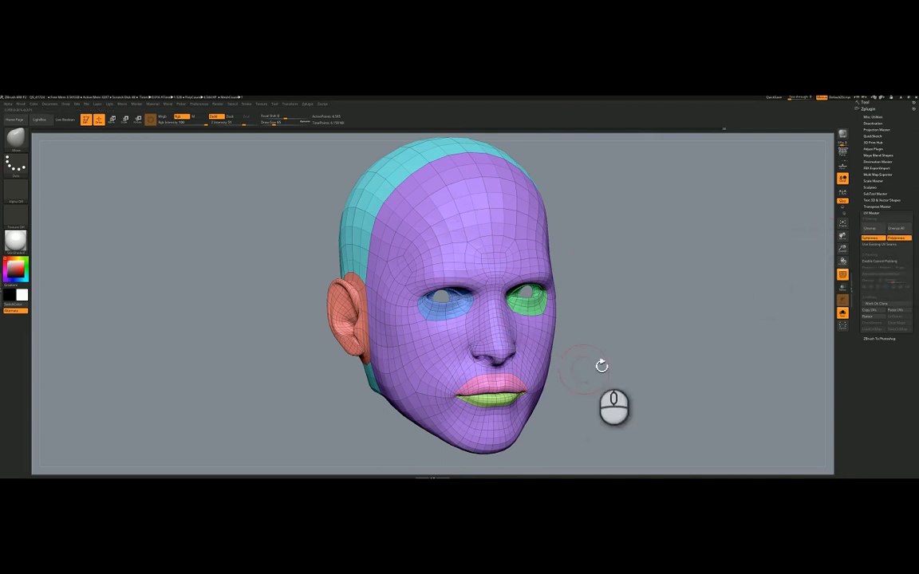
pyautogui.moveTo(600, 365); pyautogui.dragTo(635, 341)
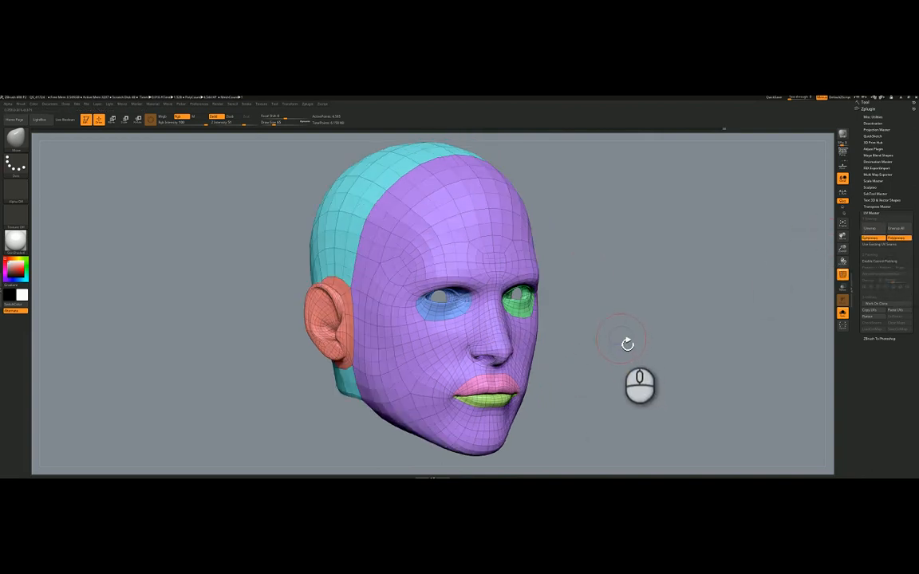